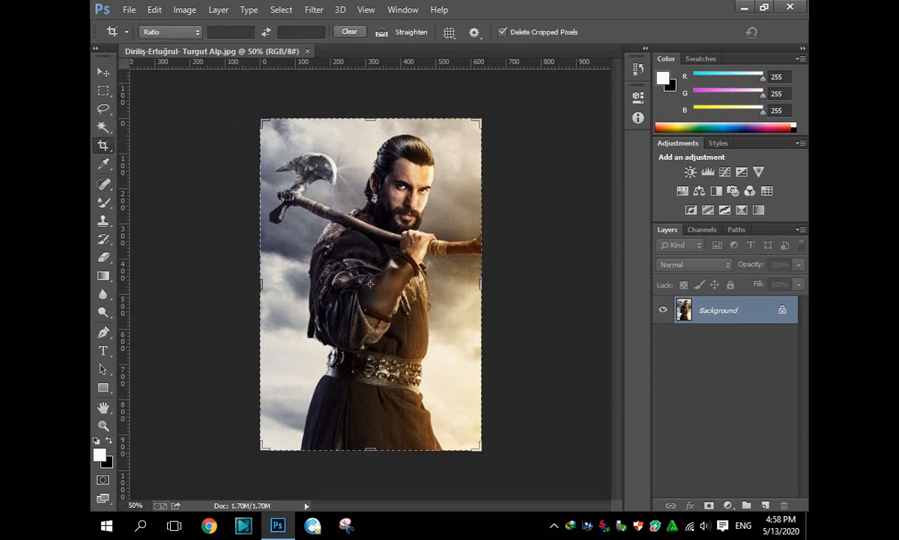
Crop the image to a 1280 by 720 ratio, framing the man's head and the axe
left_click(230, 32)
type("12")
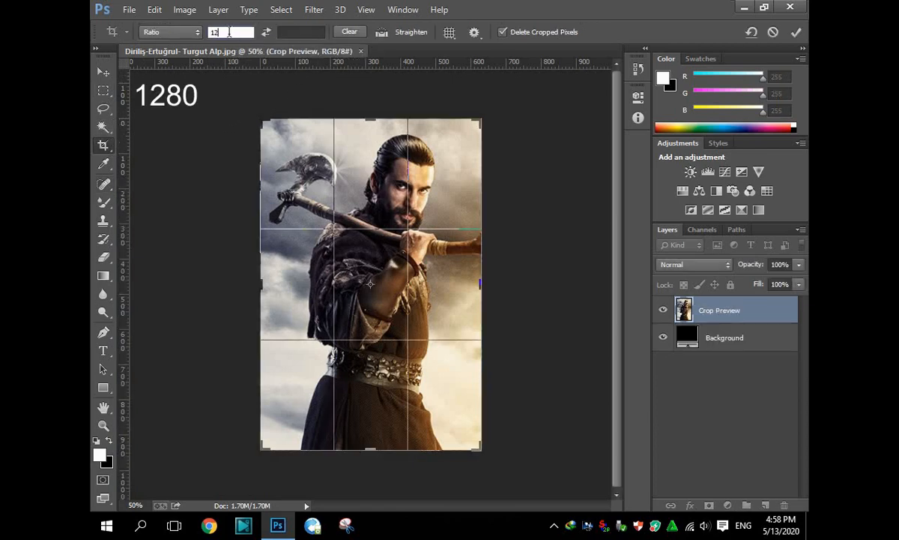
type("80")
key("Tab")
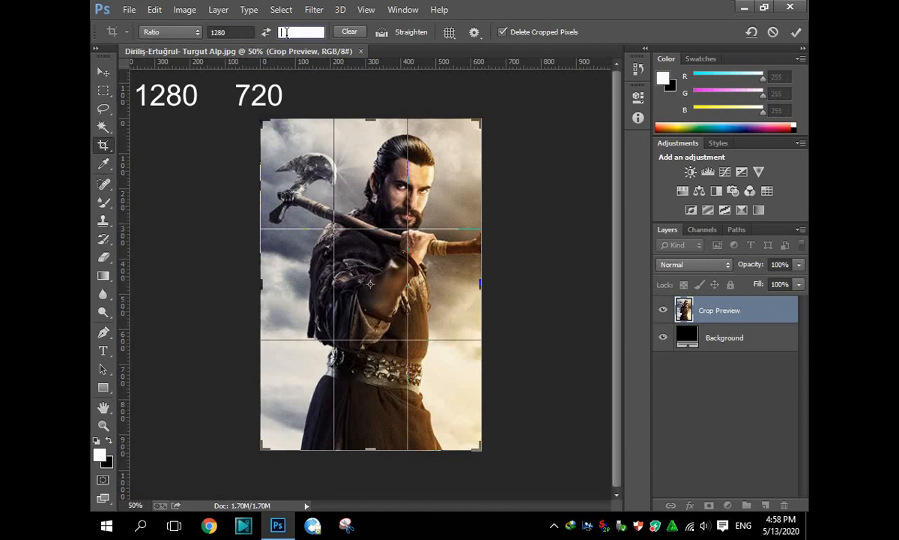
type("720")
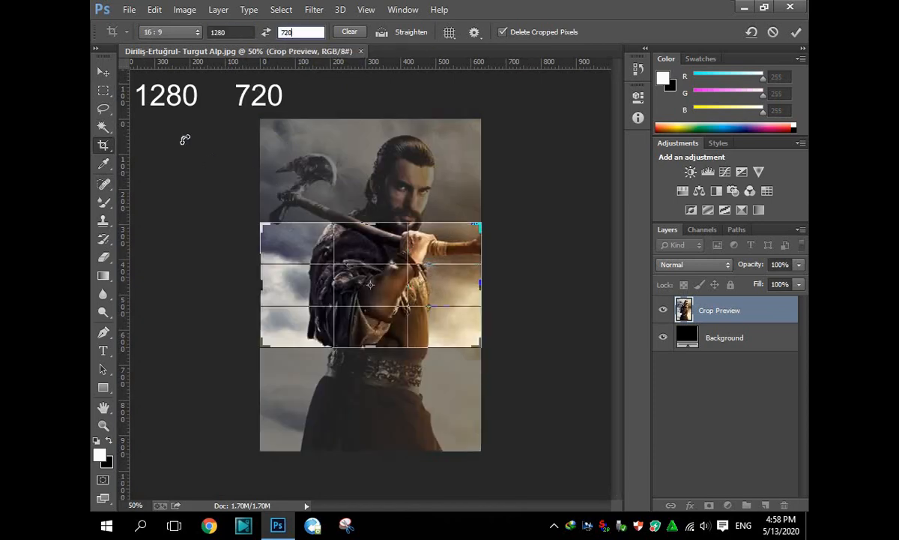
left_click_drag(374, 276, 352, 285)
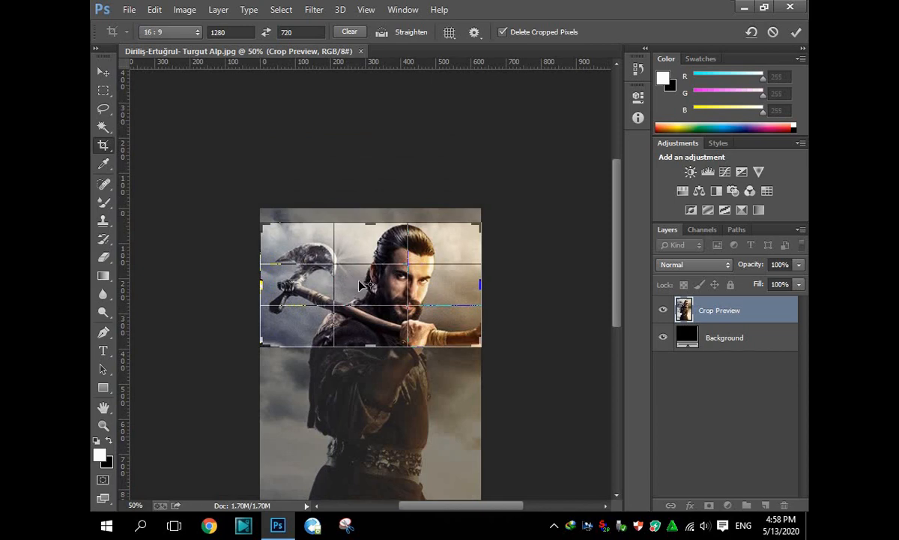
left_click_drag(357, 281, 361, 285)
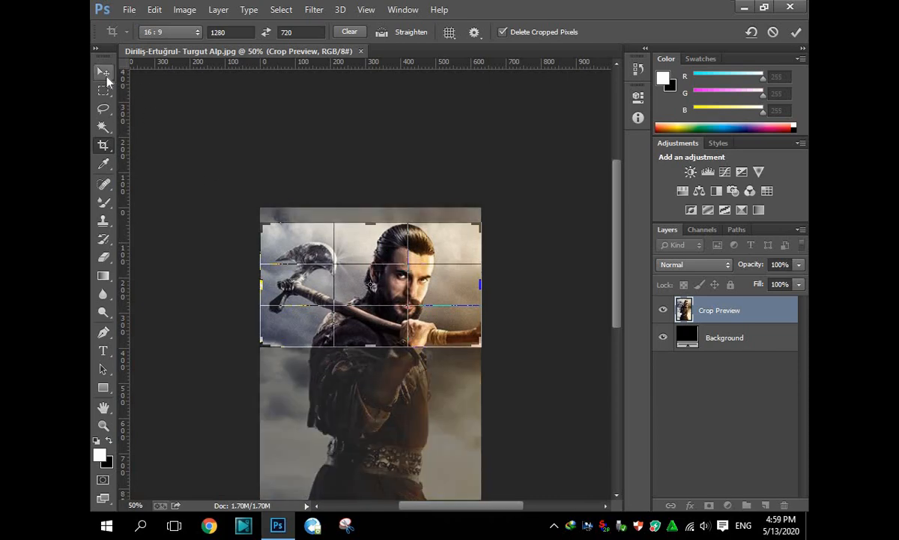
left_click(106, 80)
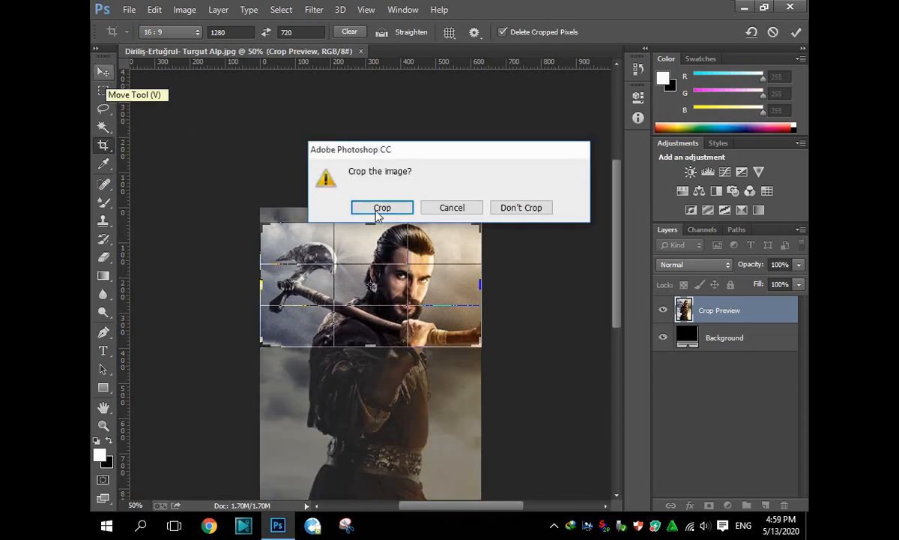
left_click(381, 209)
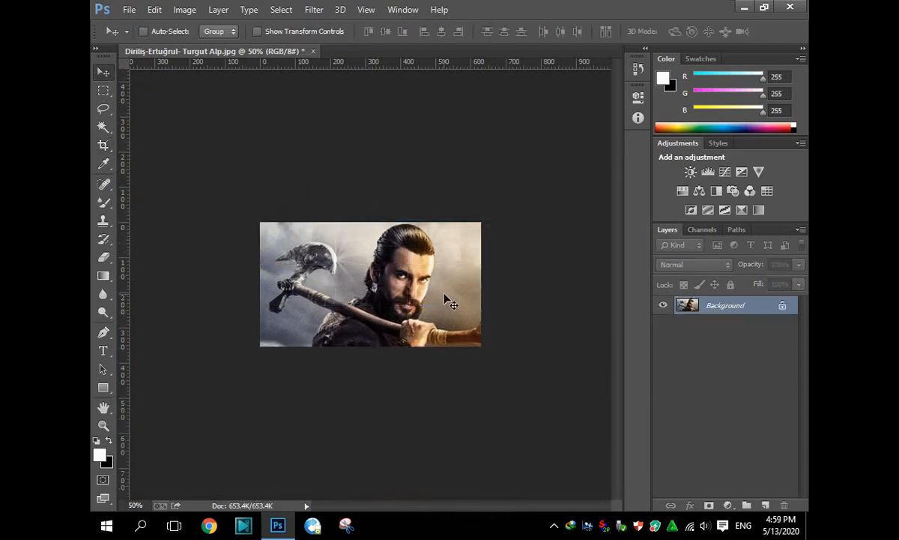
Select a rectangular strip about 285 px wide and 45 px high in the image's upper-left corner
scroll(444, 295, "up", 7)
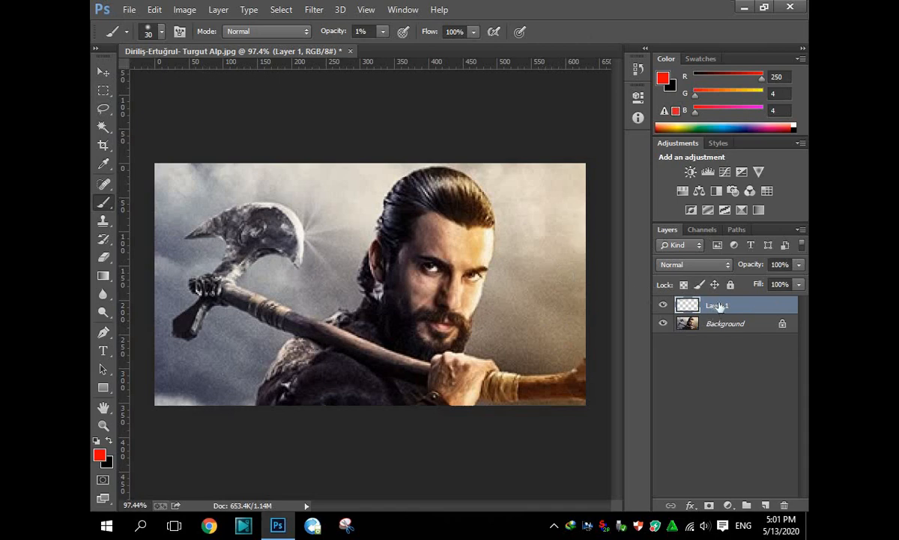
left_click(103, 90)
left_click_drag(158, 166, 351, 194)
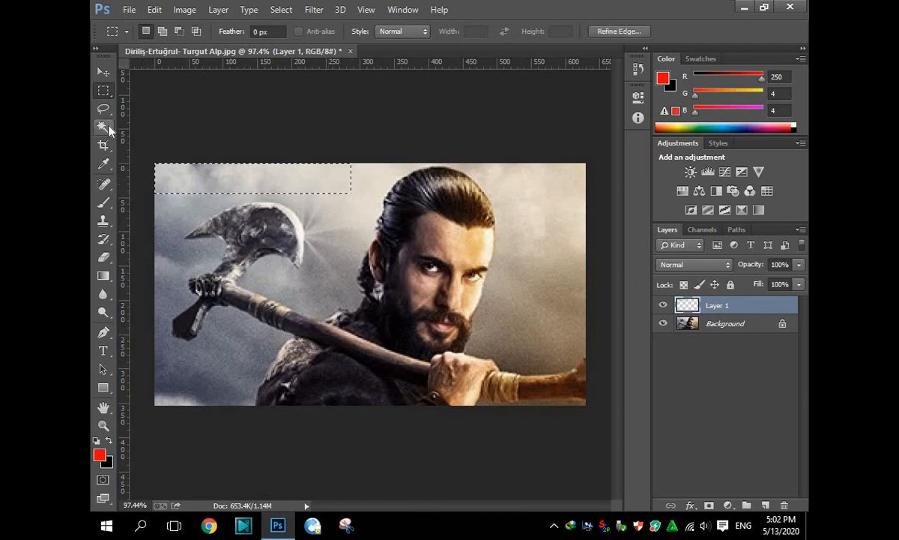
Paint the selected strip solid red on Layer 1 with the Brush at 100% opacity, and clear the selection
left_click(104, 203)
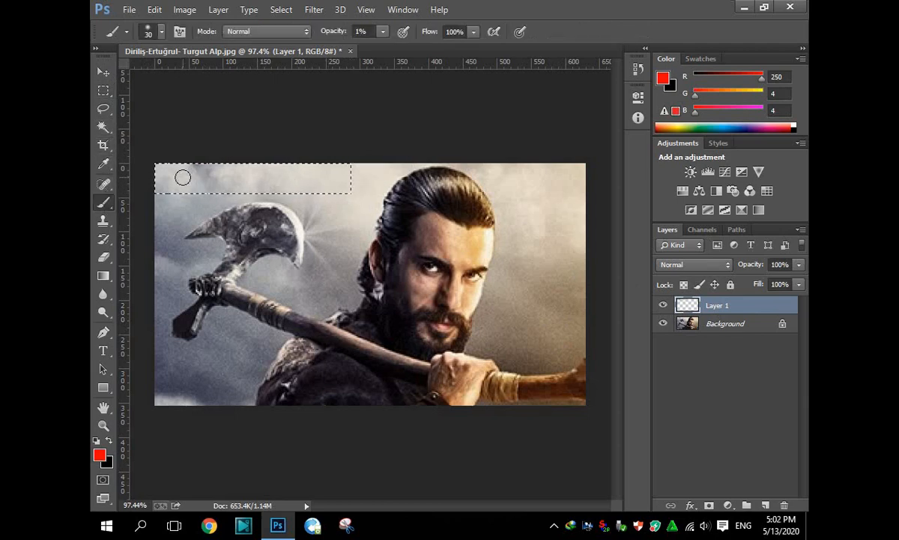
left_click(383, 32)
left_click_drag(384, 50, 514, 60)
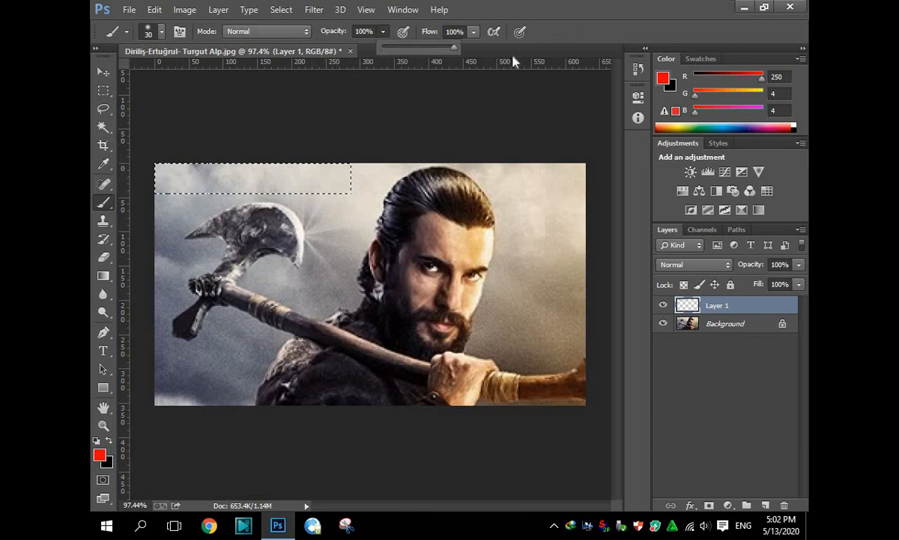
mouse_move(186, 171)
left_mouse_down()
mouse_move(163, 166)
mouse_move(147, 181)
mouse_move(163, 200)
mouse_move(192, 164)
mouse_move(185, 199)
mouse_move(196, 227)
mouse_move(223, 201)
mouse_move(236, 210)
mouse_move(269, 189)
mouse_move(272, 209)
mouse_move(292, 192)
mouse_move(299, 208)
mouse_move(342, 213)
left_mouse_up()
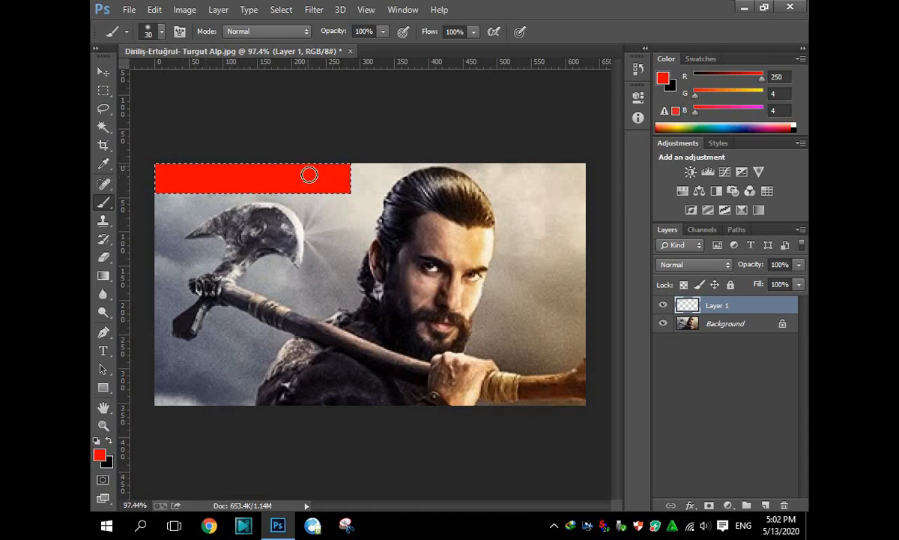
left_click(105, 74)
left_click(104, 90)
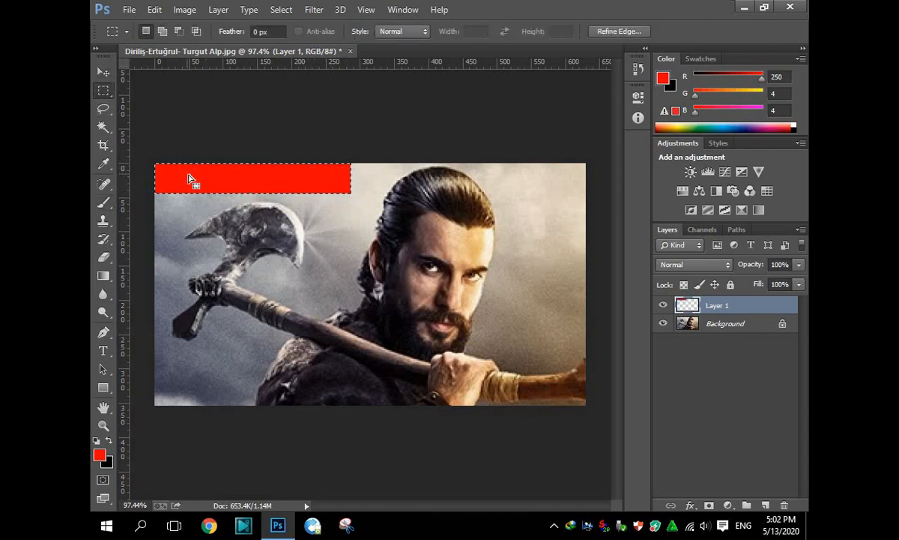
left_click(177, 176)
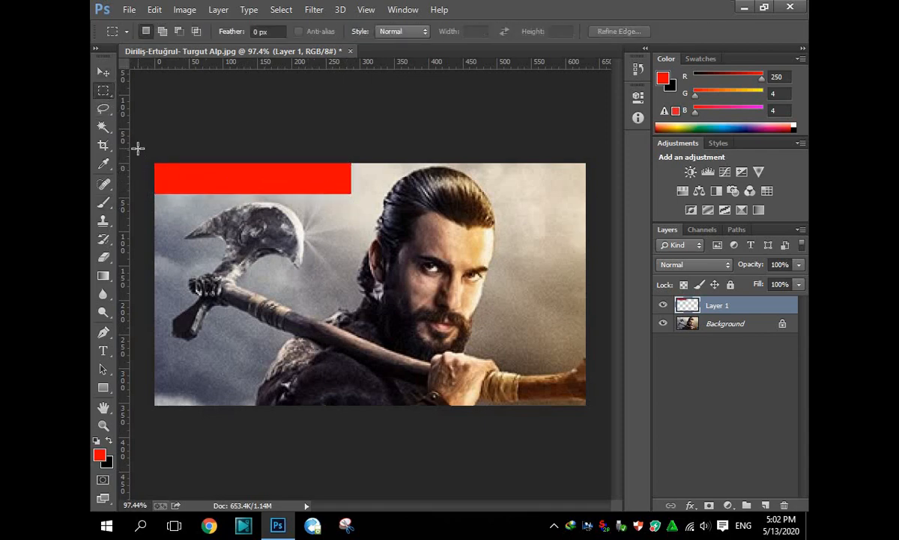
left_click(105, 74)
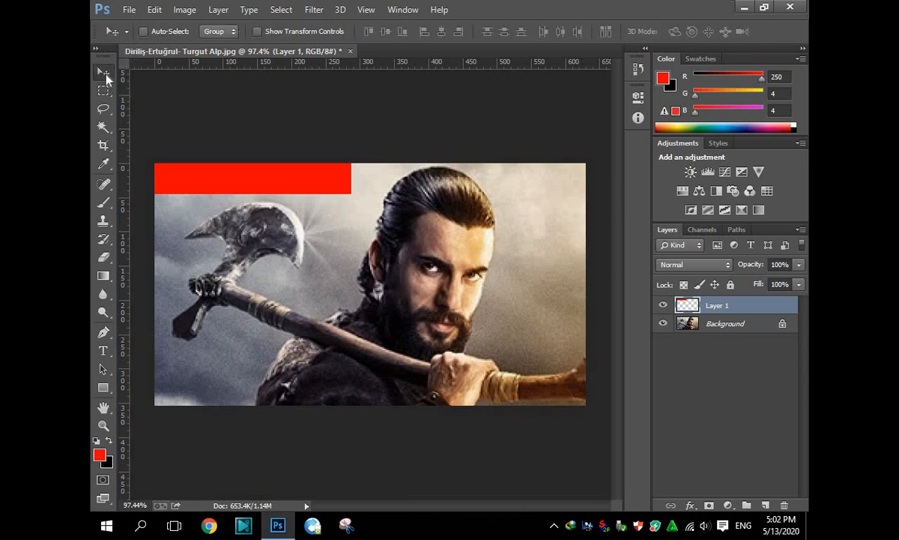
Add the title "Turgut Alp Action" over the red banner in white Caveat text at 36 pt
left_click(104, 350)
left_click(188, 182)
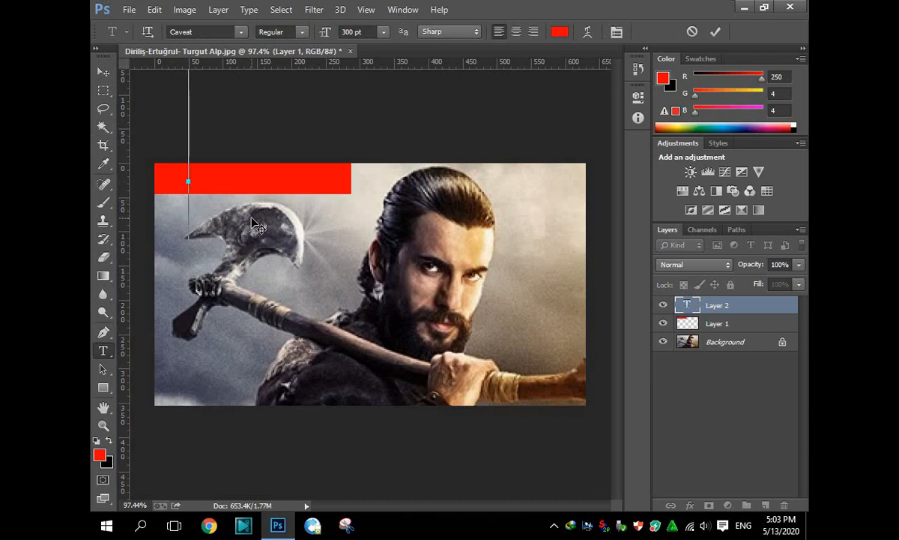
left_click(383, 32)
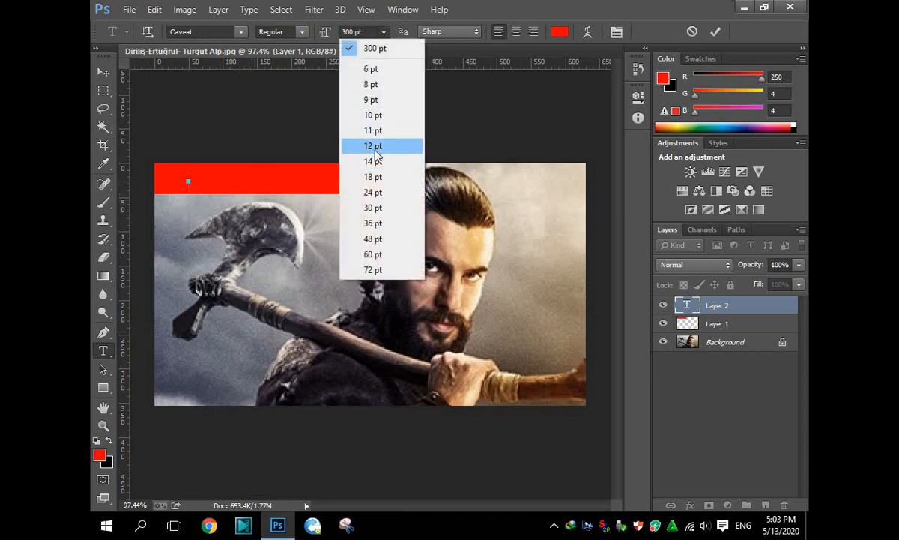
left_click(367, 177)
left_click(382, 31)
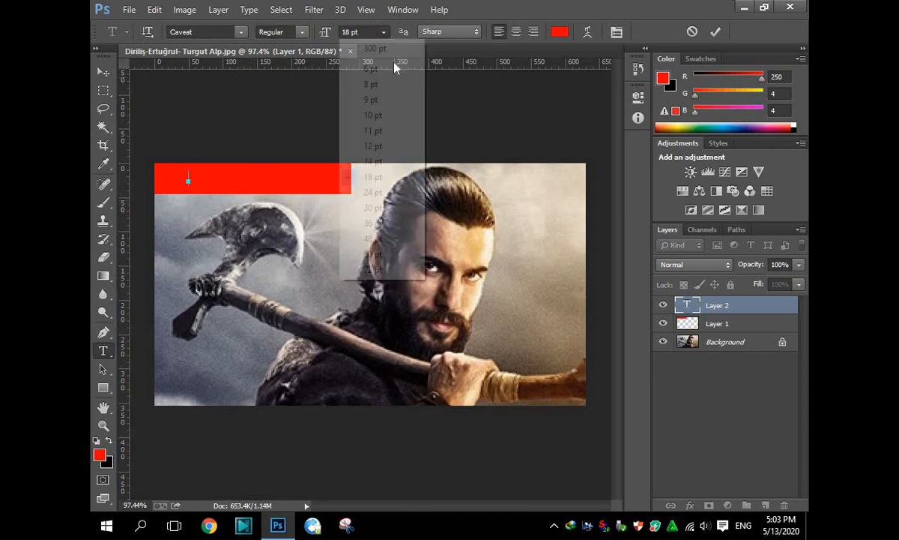
left_click(375, 225)
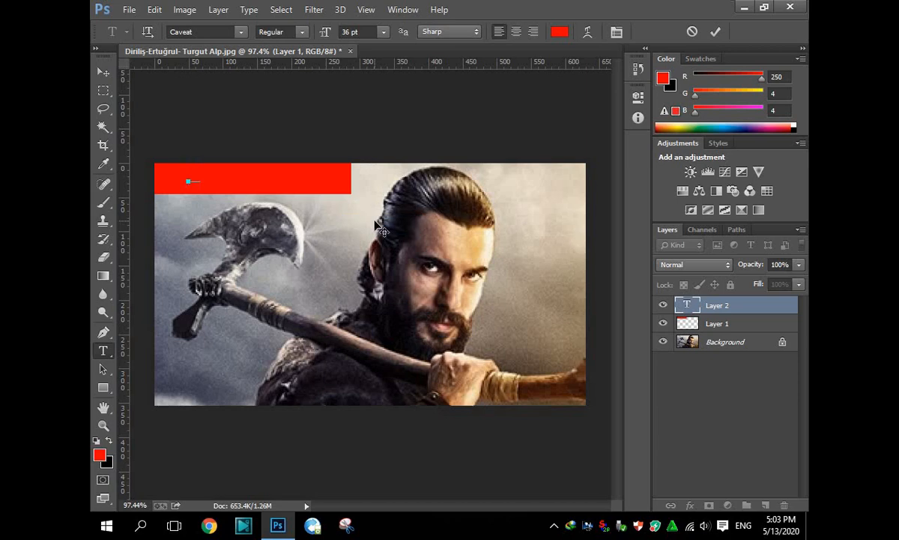
left_click(96, 441)
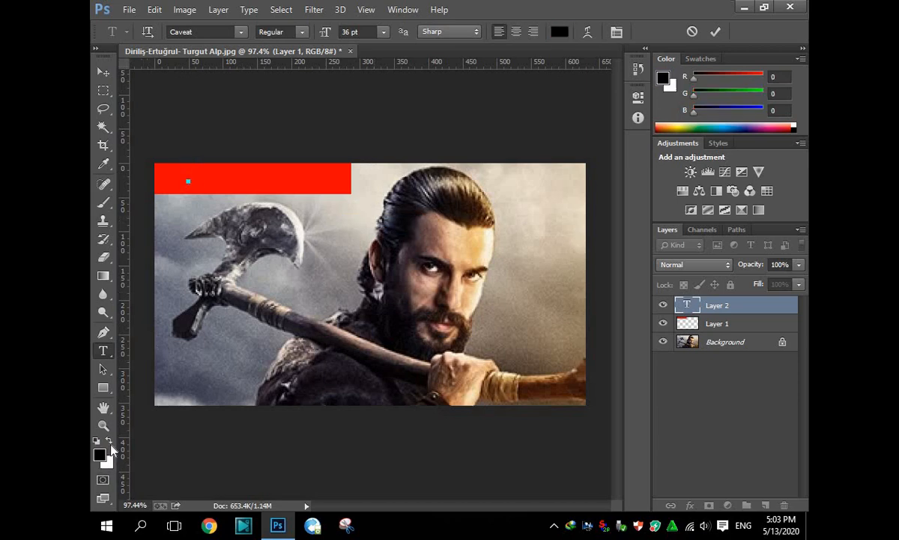
left_click(110, 443)
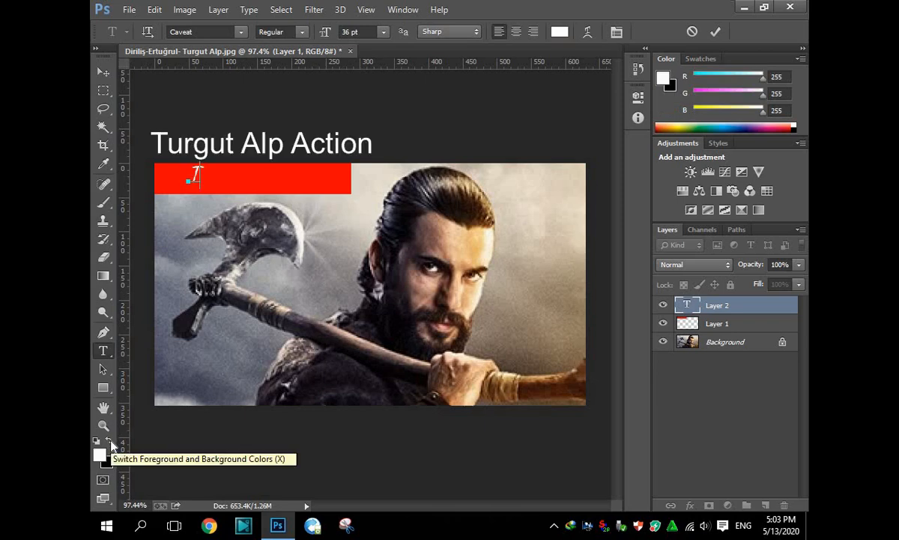
type("Turgut")
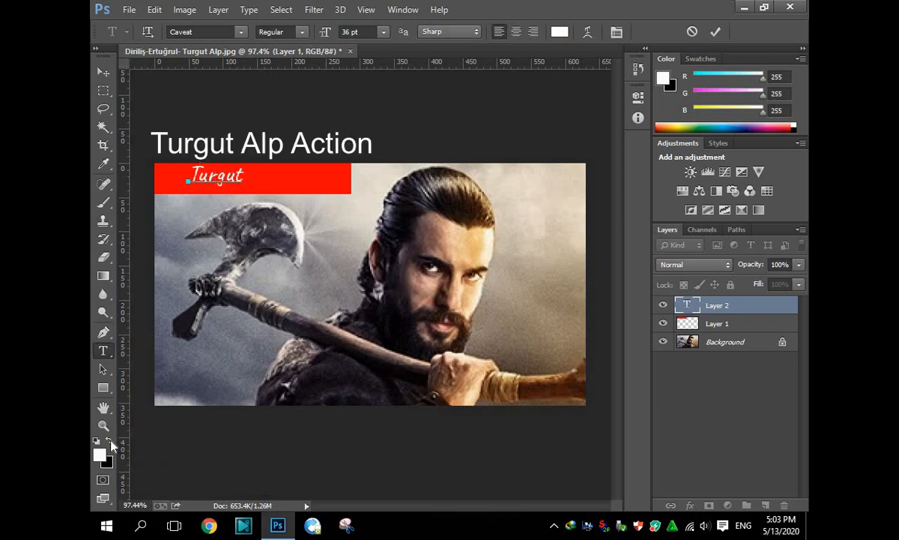
type(" Action")
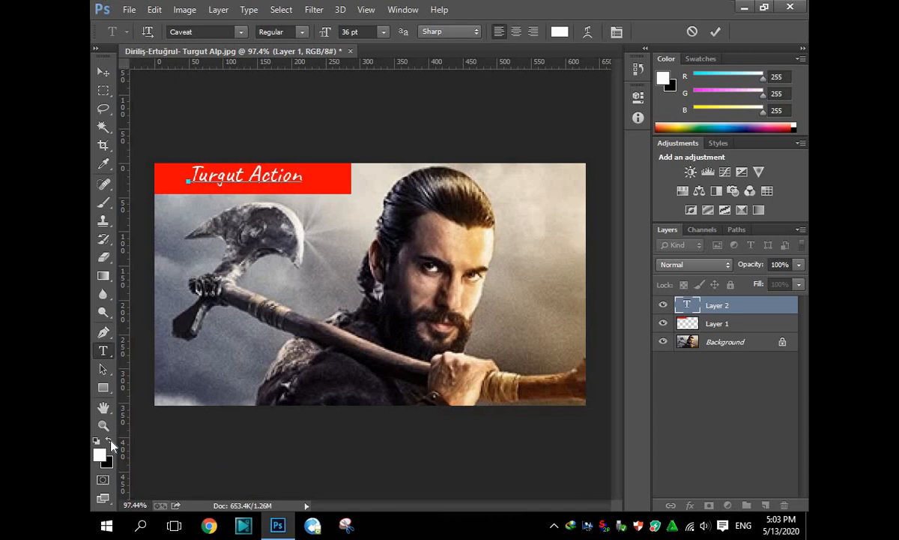
type("Alp")
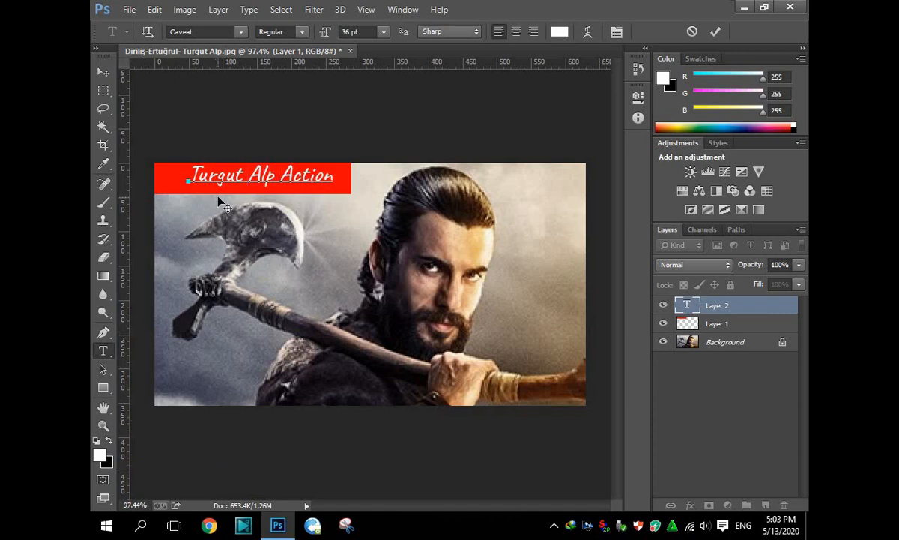
Set the whole title's font size to 48 pt
key("ctrl+a")
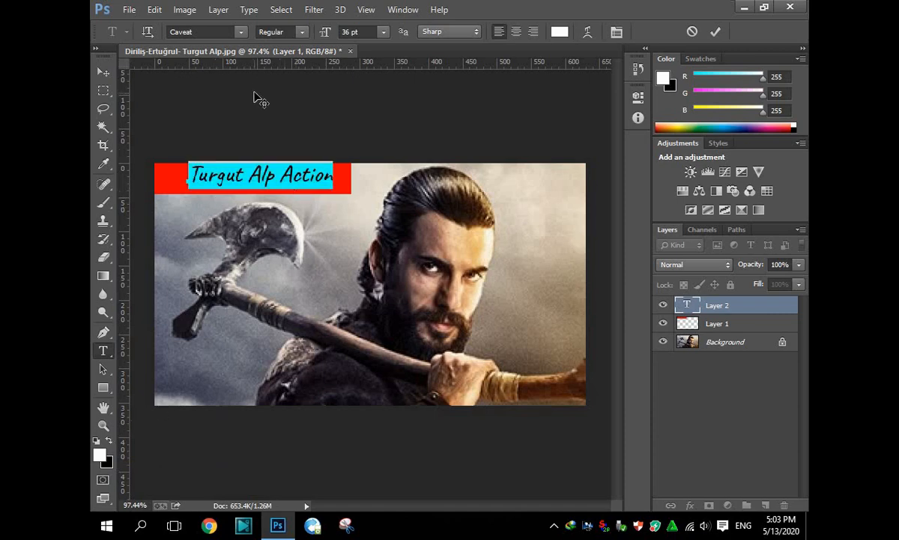
left_click(383, 32)
left_click(377, 236)
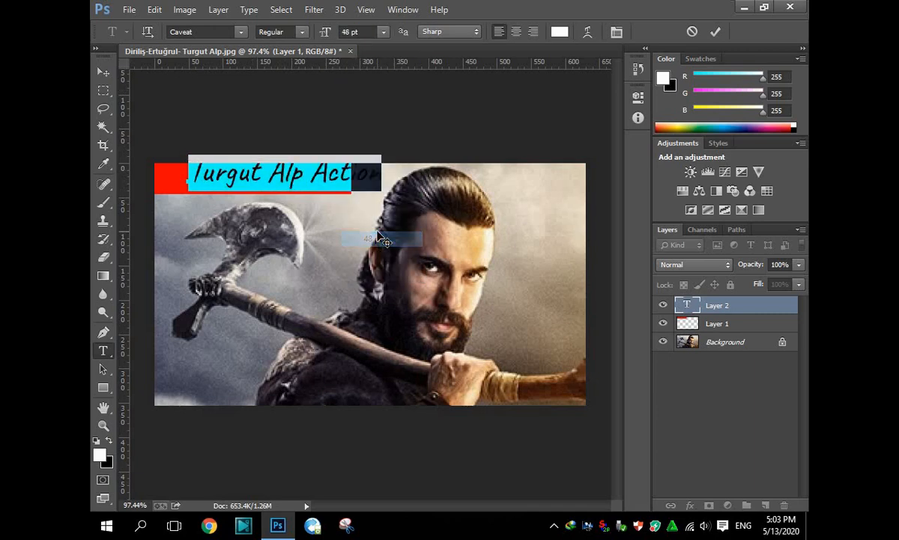
Move the title onto the red banner so that it starts close to the banner's left edge
left_click(104, 72)
left_click_drag(258, 175, 227, 179)
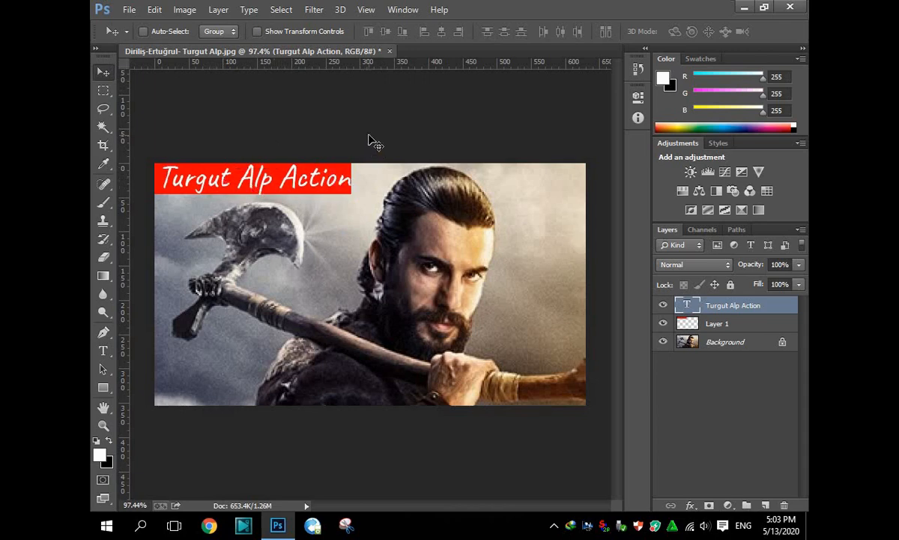
key("Left")
key("Left")
key("Left")
key("Left")
key("Left")
key("Left")
key("Left")
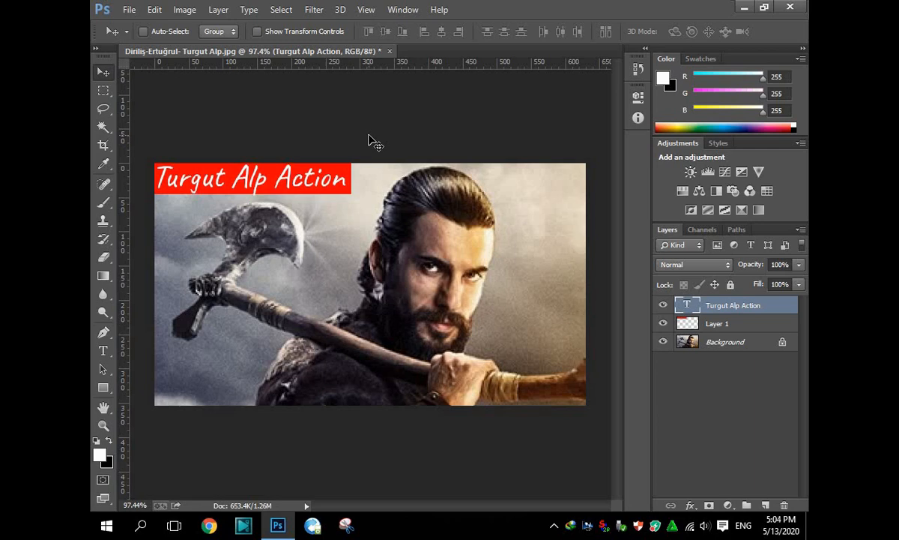
Set the whole title's font size to 44 pt
key("t")
key("ctrl+a")
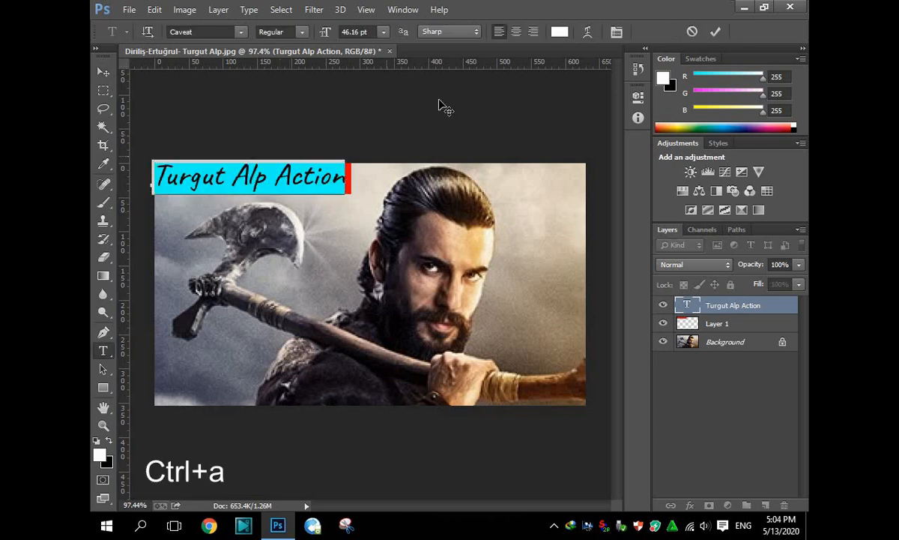
left_click(384, 33)
left_click(357, 32)
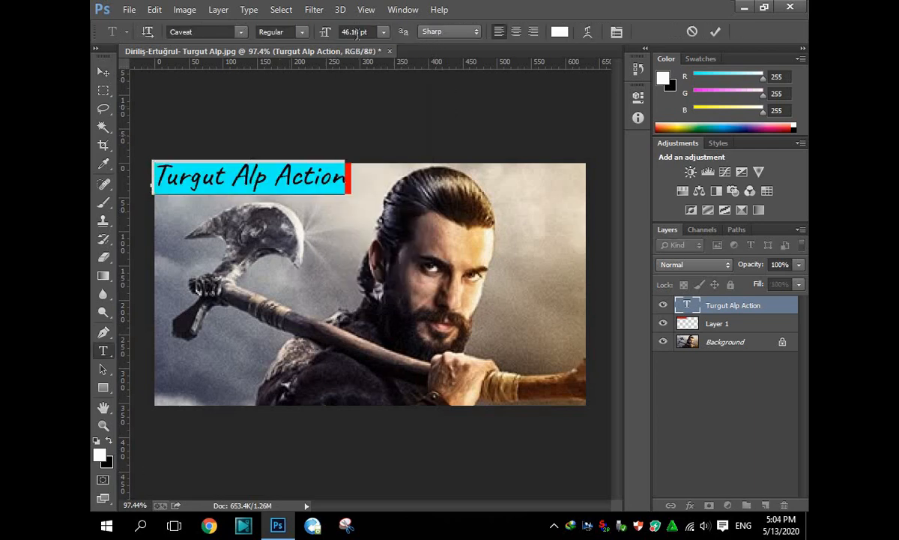
left_click_drag(360, 31, 327, 43)
type("44")
key("Return")
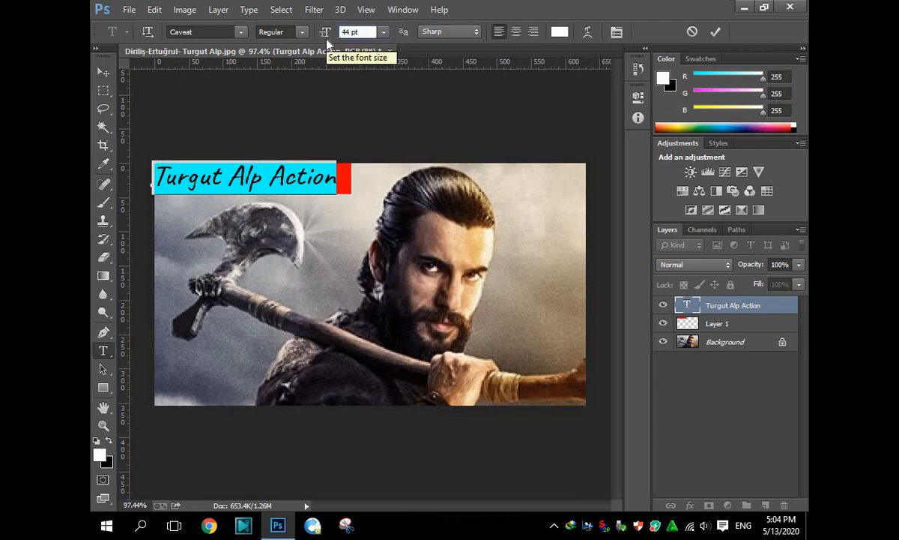
left_click(105, 74)
left_click(257, 31)
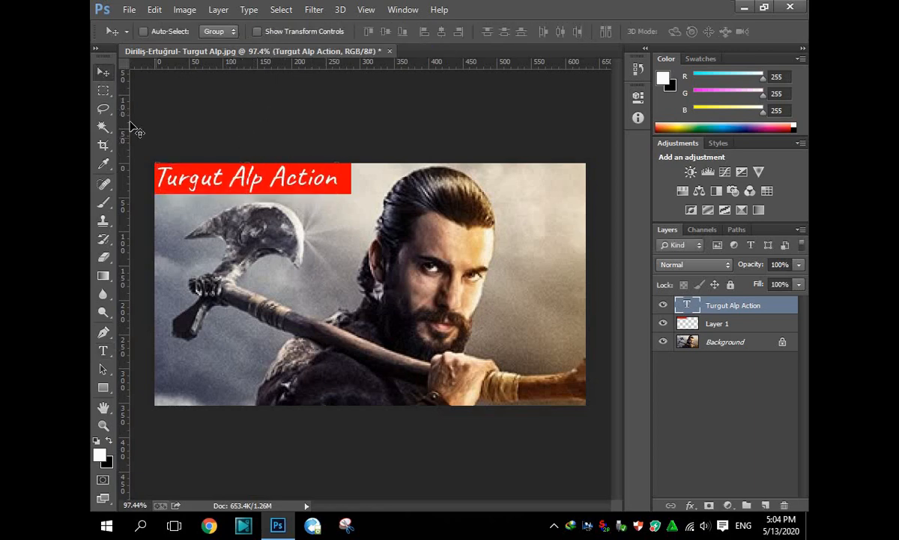
Trim the red banner on Layer 1 so it ends just after the title text, and duplicate the banner layer
left_click(105, 354)
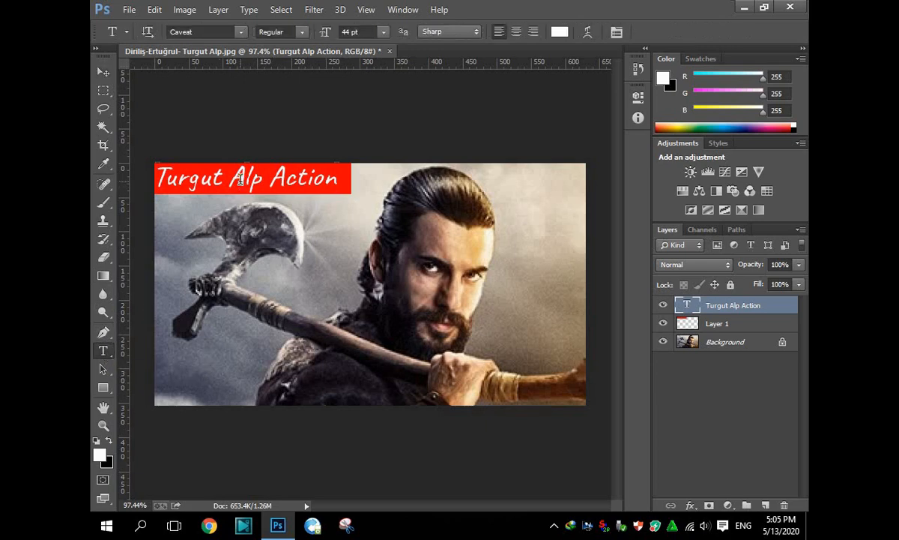
left_click(106, 91)
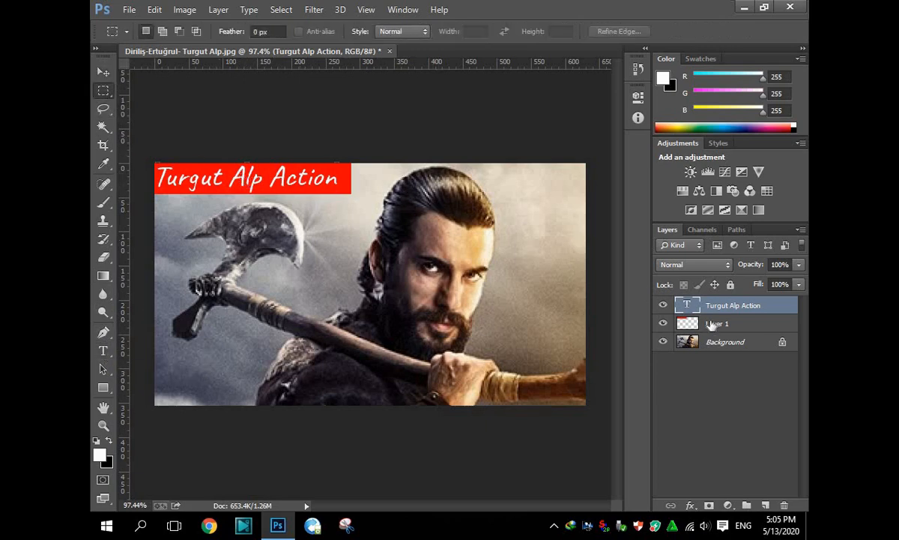
left_click(716, 323)
left_click_drag(379, 163, 343, 236)
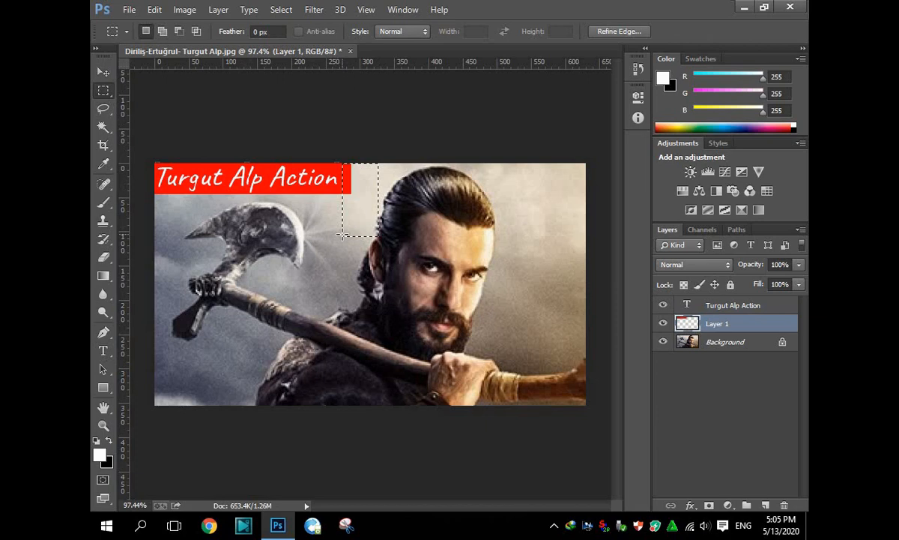
key("Delete")
key("ctrl+d")
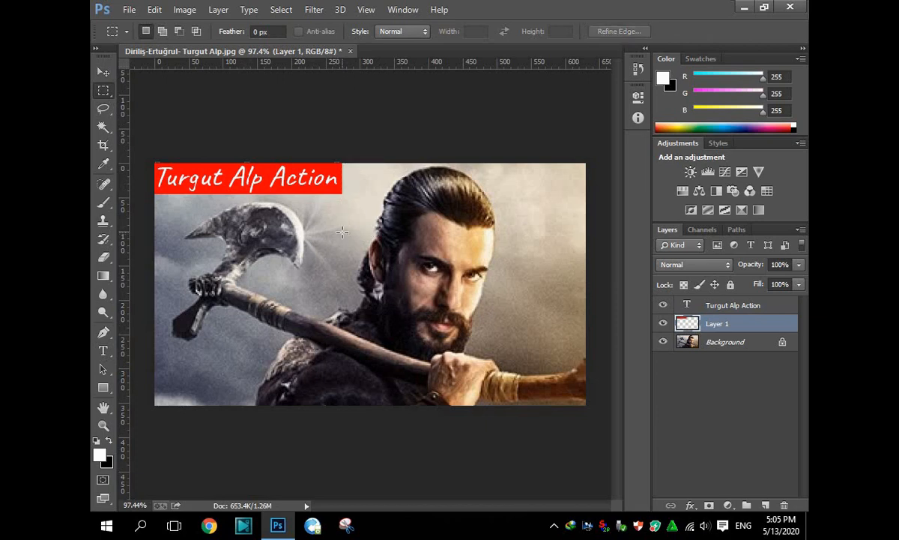
left_click(105, 73)
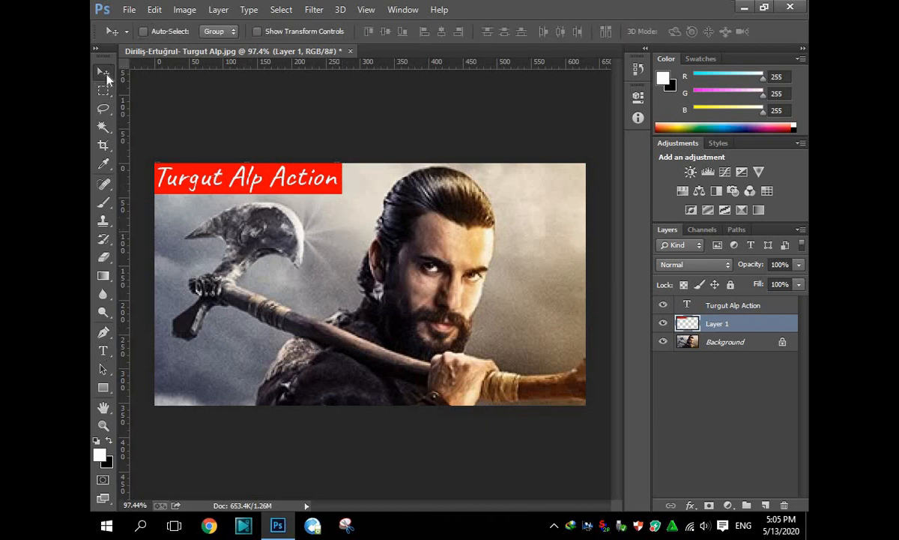
key("ctrl+j")
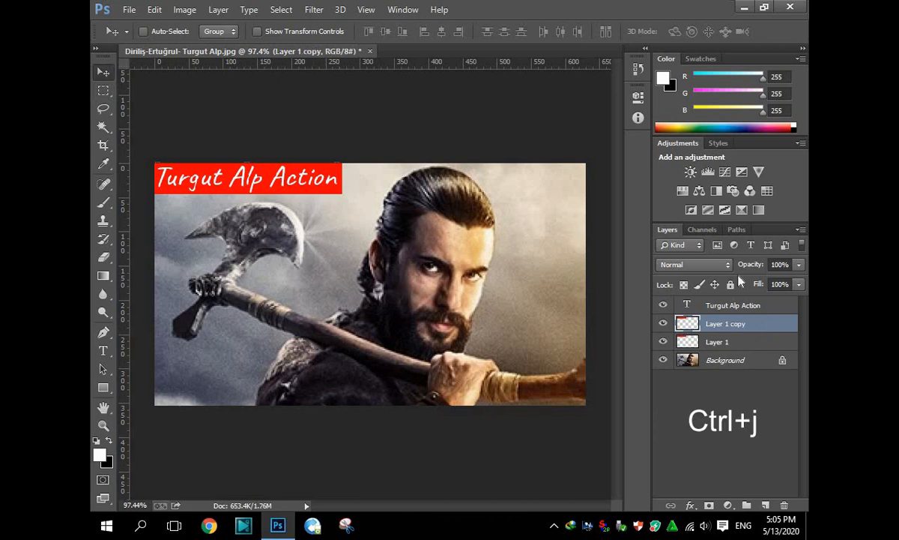
Hide the title and both banner layers, and duplicate the Background layer with the original hidden
left_click(663, 323)
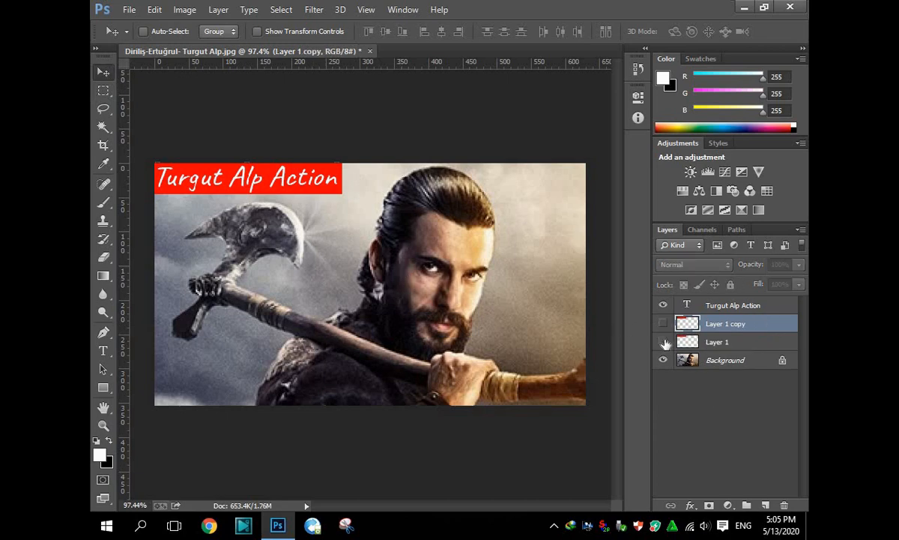
left_click(664, 342)
left_click(663, 305)
left_click(720, 360)
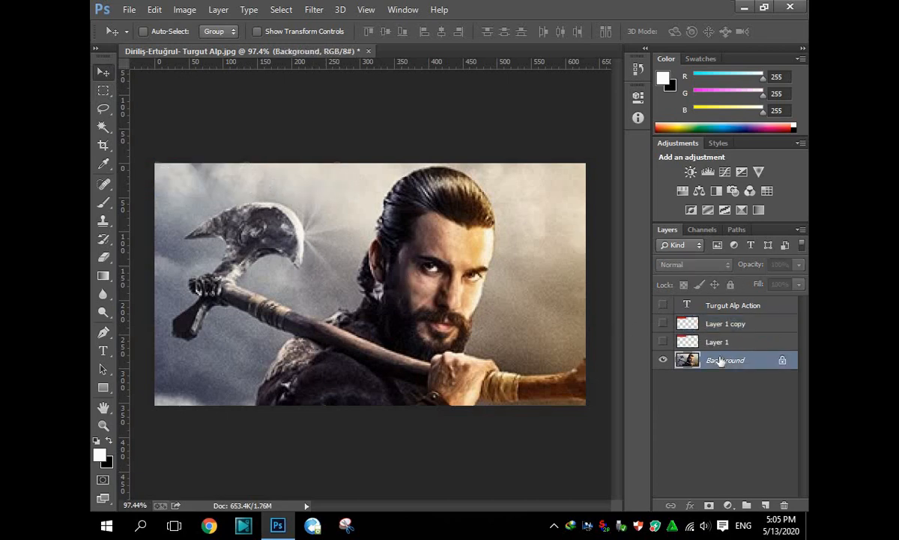
key("ctrl+j")
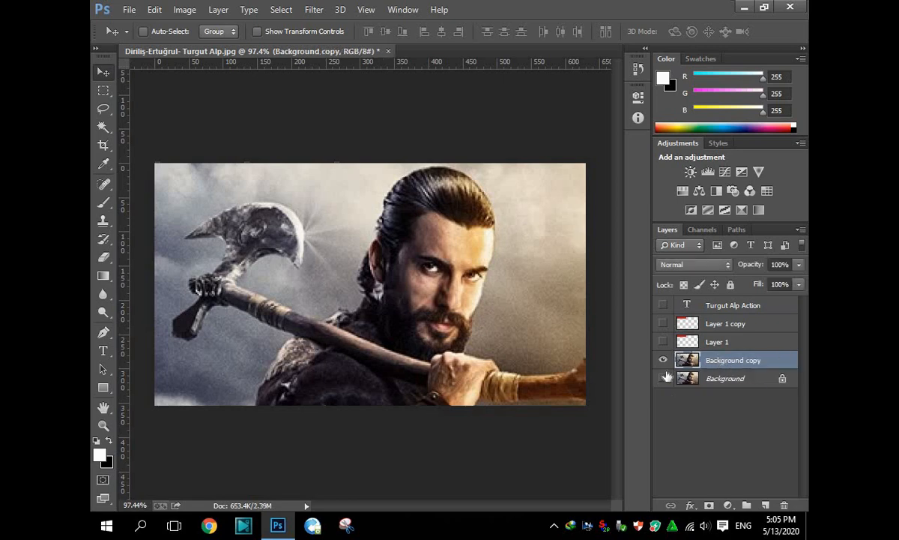
In Camera Raw, set the copied photo's saturation to Reds -56, Oranges +28, Yellows -48, Blues +100, Purples +23 and Magentas +17
key("ctrl+shift+a")
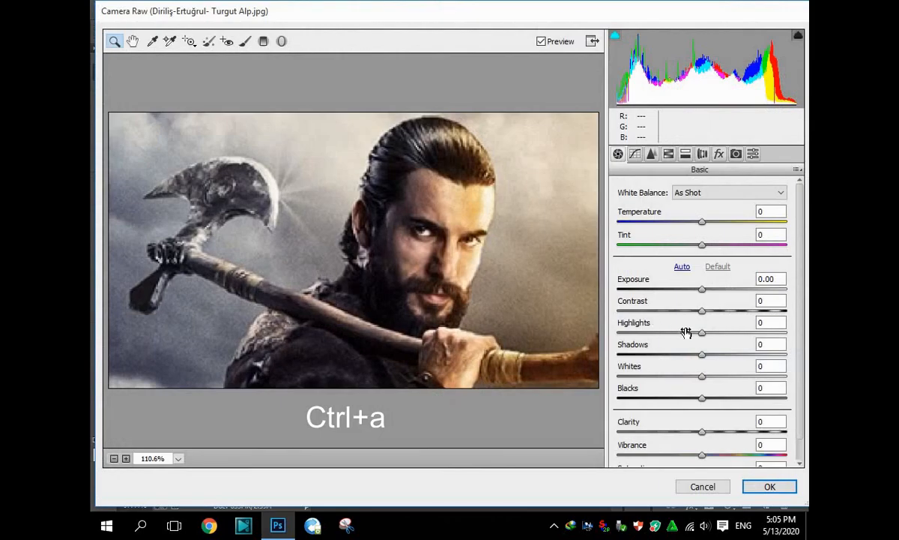
left_click(668, 153)
left_click_drag(708, 258, 543, 245)
key("ctrl+z")
left_click_drag(621, 255, 665, 301)
left_click_drag(707, 370, 790, 372)
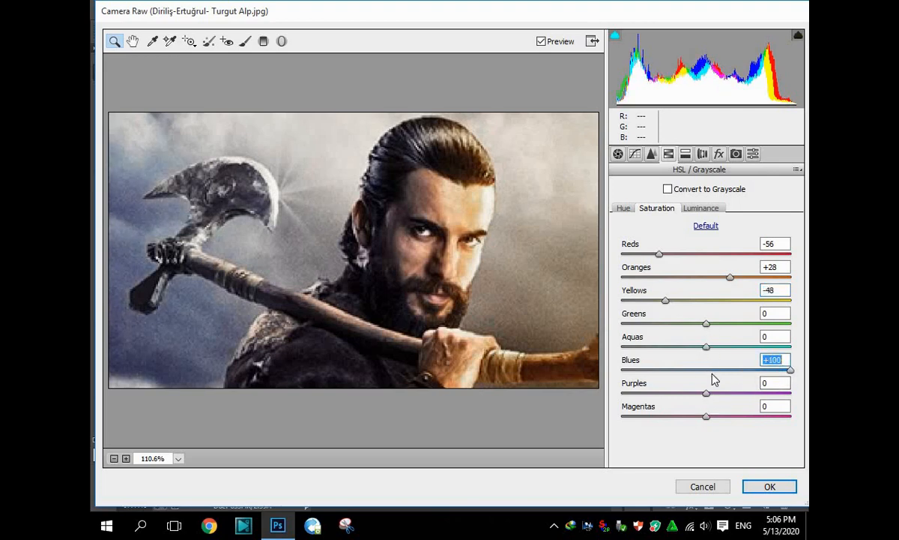
left_click_drag(707, 392, 617, 422)
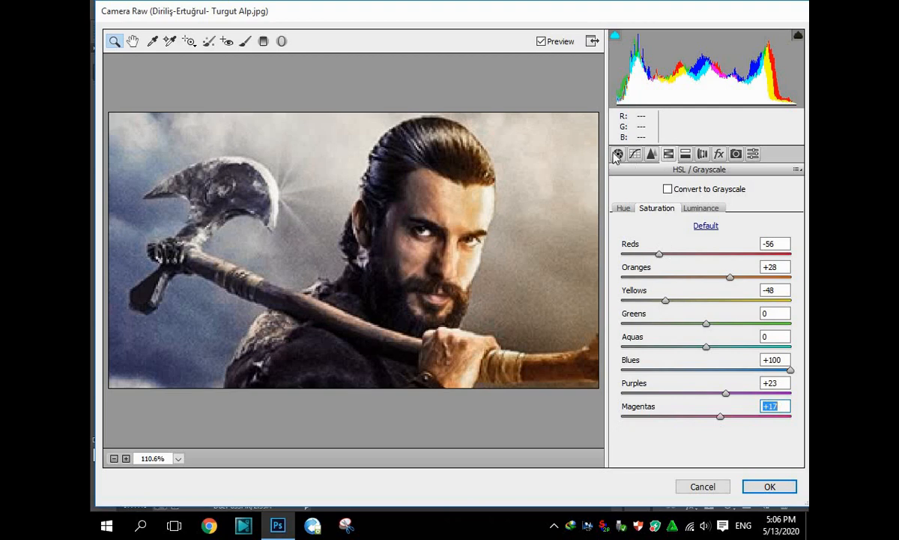
Set the basic Camera Raw tones to Whites -2 and Blacks +39
left_click(618, 154)
left_click_drag(703, 400, 744, 401)
mouse_move(702, 377)
left_mouse_down()
mouse_move(733, 378)
mouse_move(702, 377)
left_mouse_up()
mouse_move(740, 401)
left_mouse_down()
mouse_move(704, 399)
mouse_move(734, 401)
left_mouse_up()
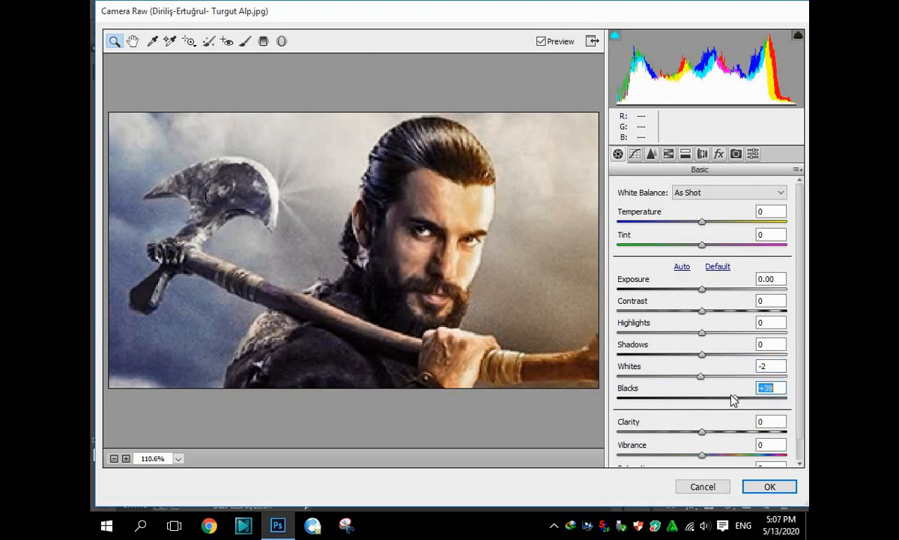
mouse_move(705, 438)
left_mouse_down()
mouse_move(742, 432)
mouse_move(703, 433)
mouse_move(701, 426)
left_mouse_up()
Try an exposure of +0.65 and shadows of -7 on the photo, and reset the shadows to 0
left_click_drag(702, 290, 714, 297)
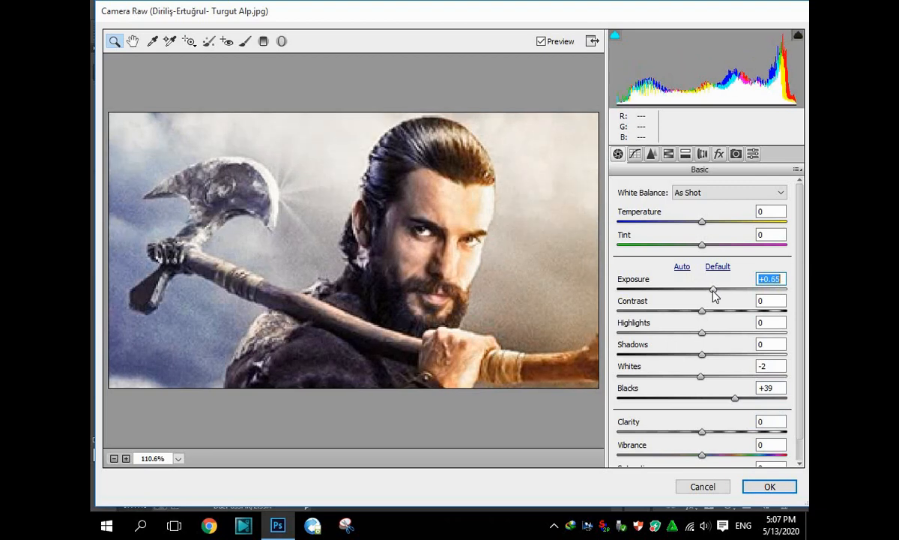
left_click(704, 311)
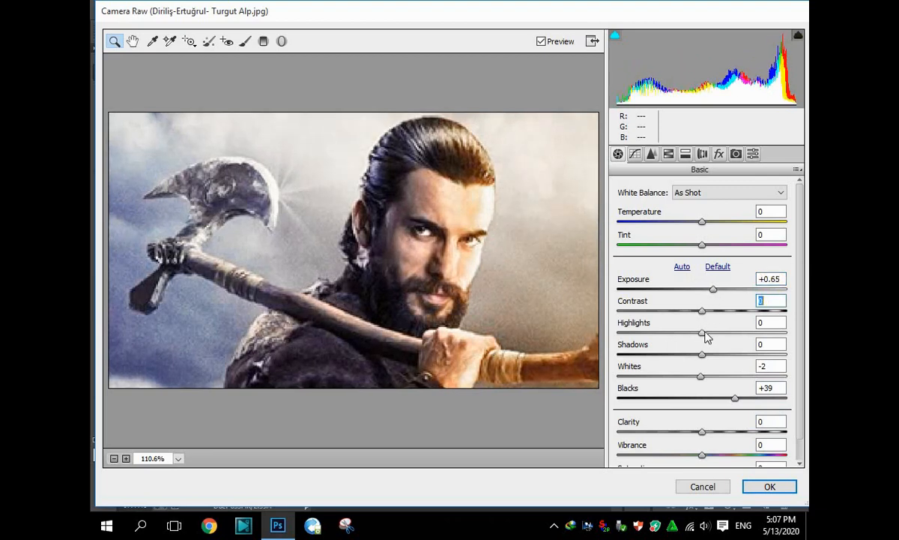
left_click(703, 334)
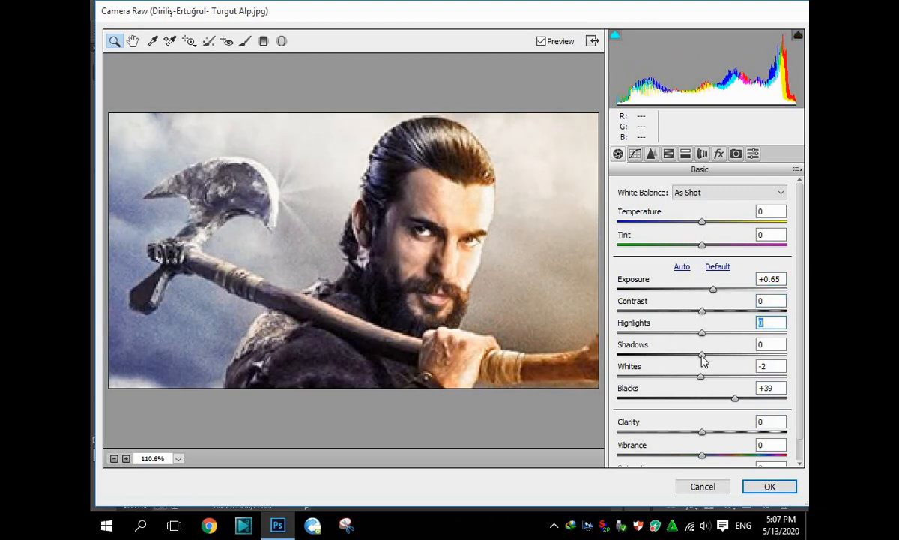
mouse_move(702, 355)
left_mouse_down()
mouse_move(709, 353)
mouse_move(702, 349)
left_mouse_up()
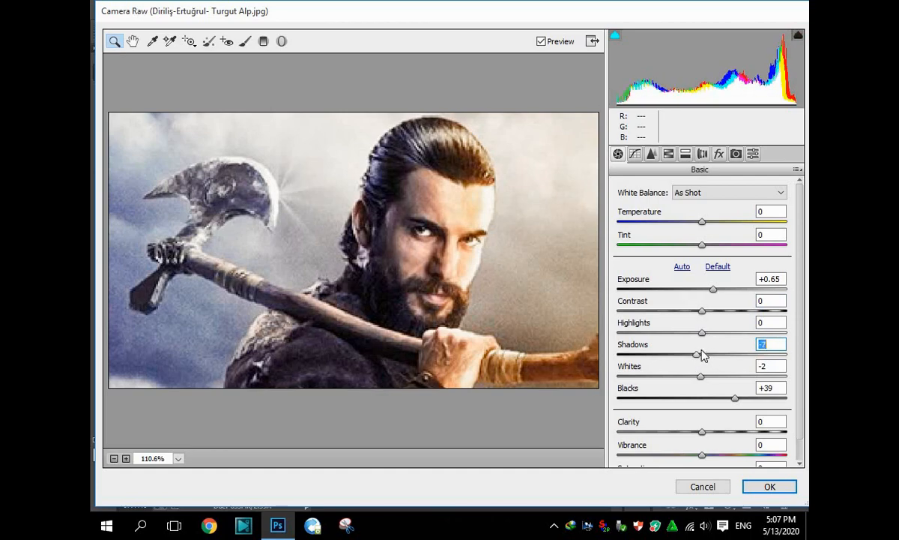
double_click(699, 354)
Lower the exposure to about -0.05 and apply the Camera Raw adjustments
left_click_drag(713, 289, 709, 290)
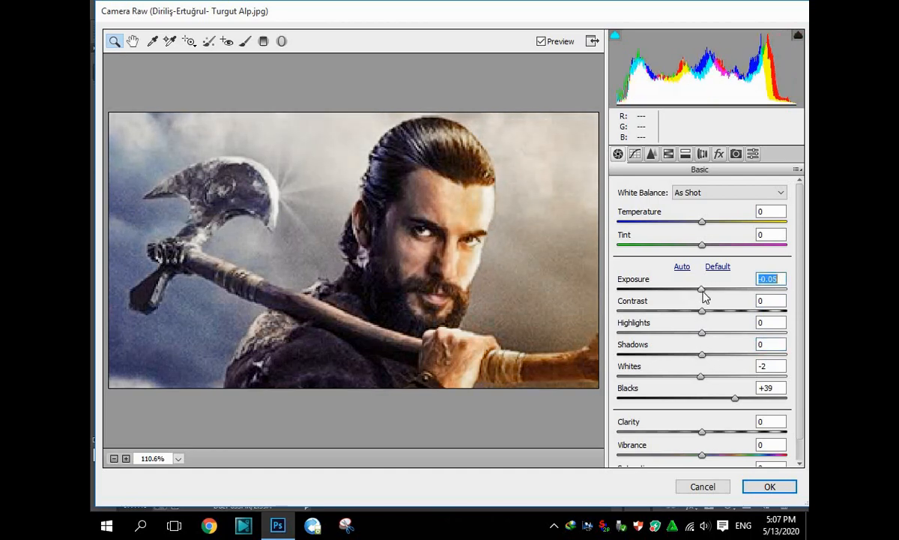
left_click(764, 487)
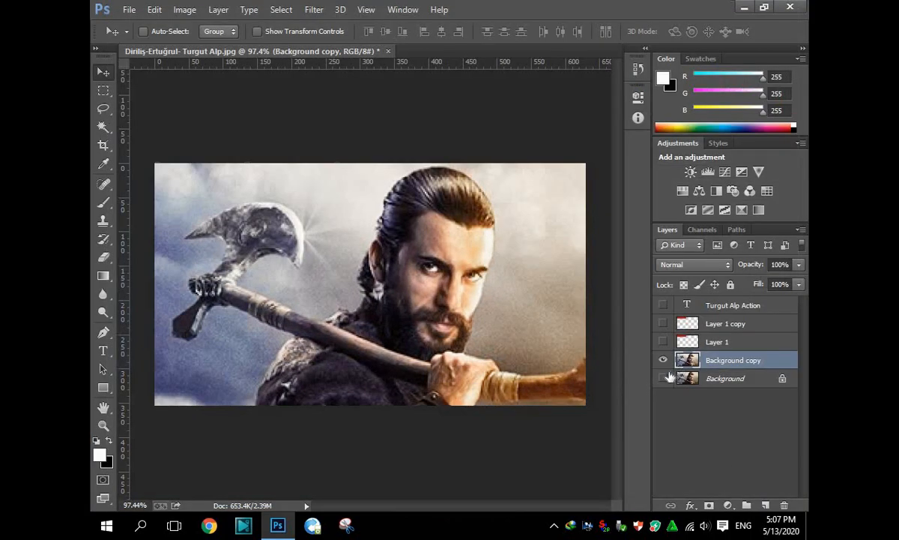
Compare the adjusted Background copy with the original photo by toggling layer visibility, leaving only the copy shown
left_click(664, 361)
left_click(663, 361)
left_click(663, 378)
left_click(664, 360)
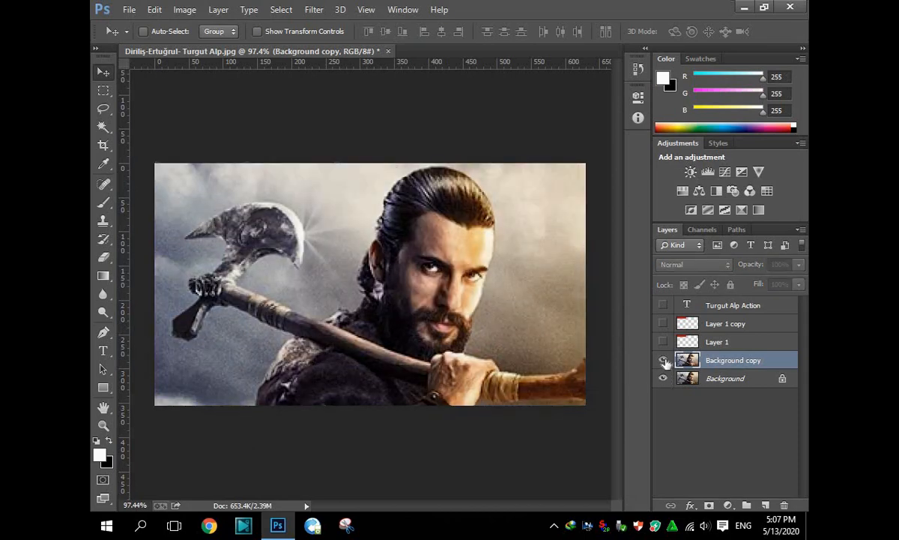
left_click(663, 361)
left_click(664, 378)
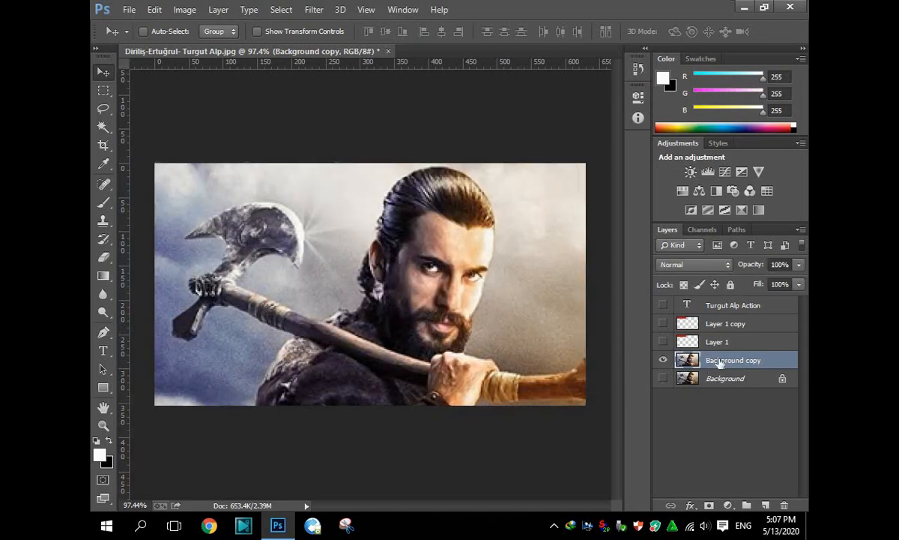
In File Explorer, copy the image "10 Red lens flare more making your creations stunning" from D:\PhotoShop\eff to the desktop
left_click(744, 9)
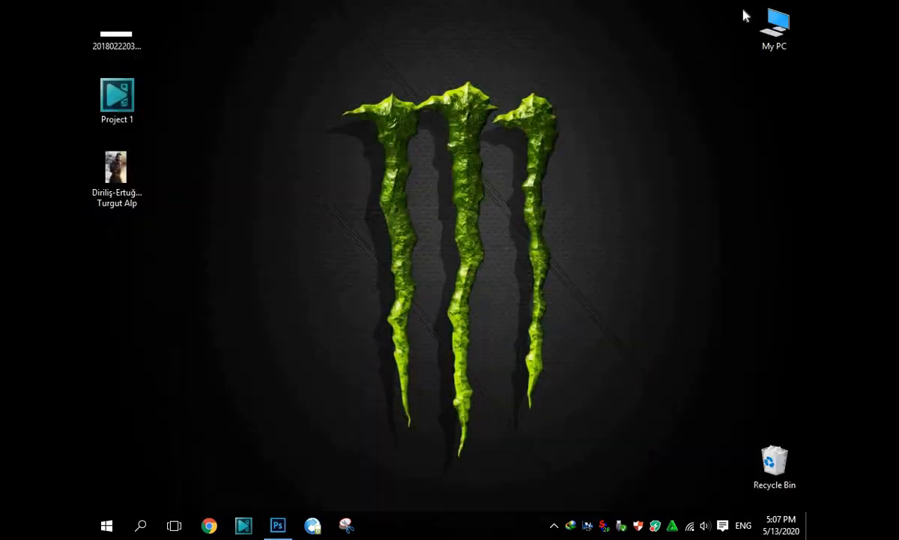
double_click(799, 37)
double_click(514, 195)
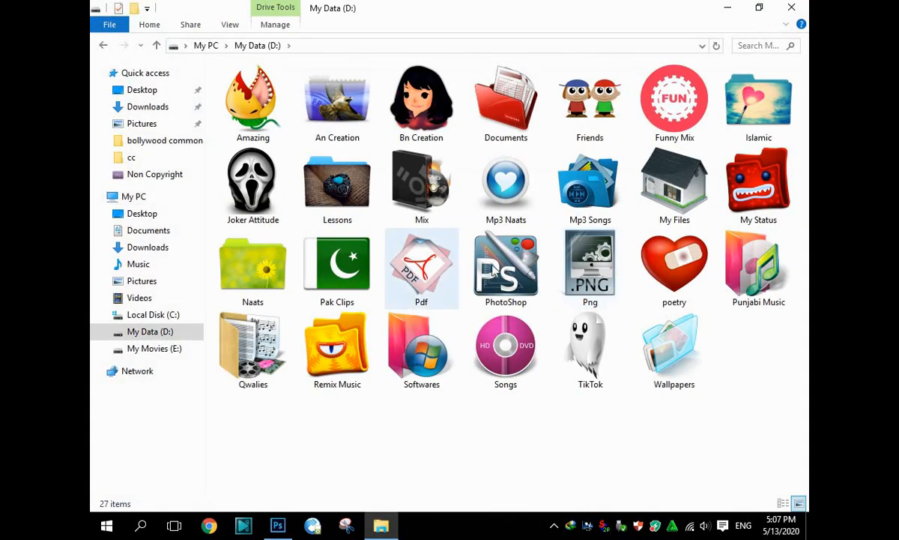
double_click(501, 255)
double_click(756, 93)
right_click(330, 218)
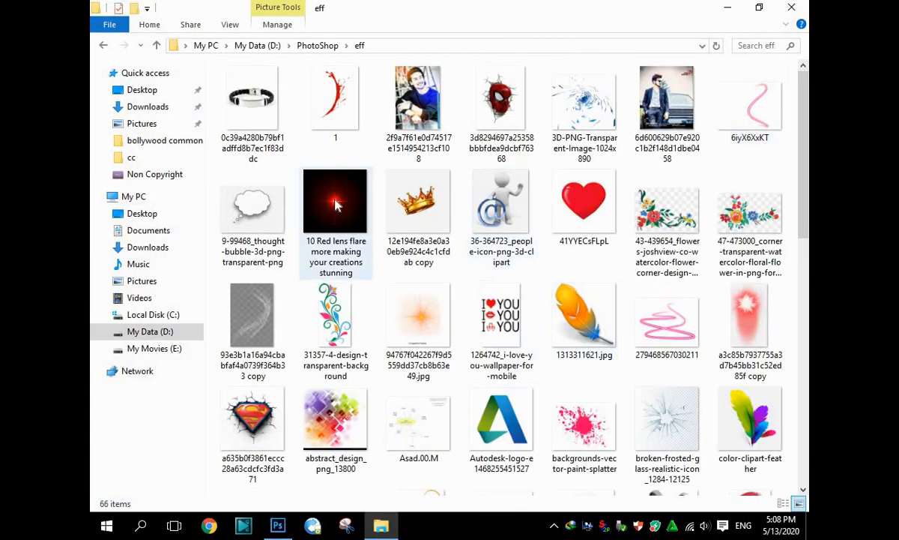
left_click(384, 428)
left_click(724, 8)
right_click(516, 114)
left_click(549, 174)
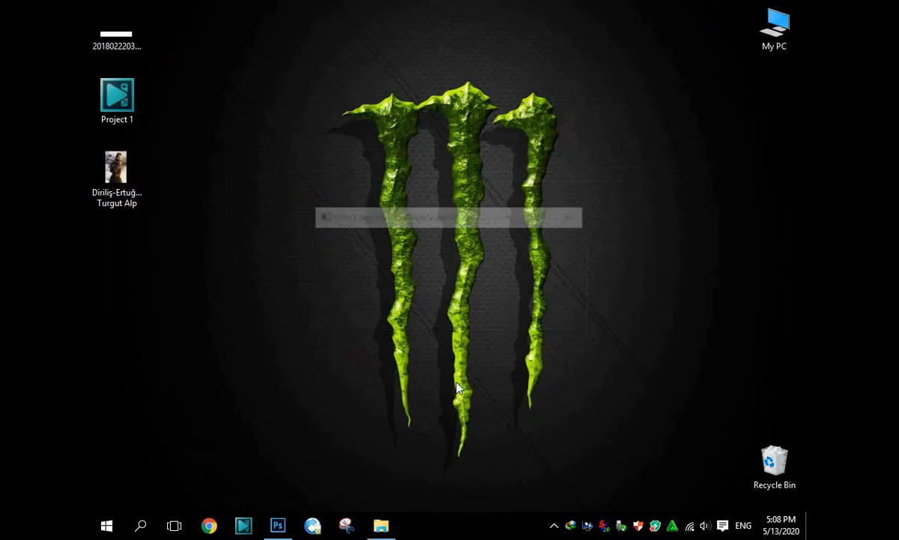
Copy the orange glow image "color-png-effect-5" from the eff folder to the desktop
left_click(381, 525)
scroll(457, 389, "down", 5)
left_click(354, 174)
right_click(356, 173)
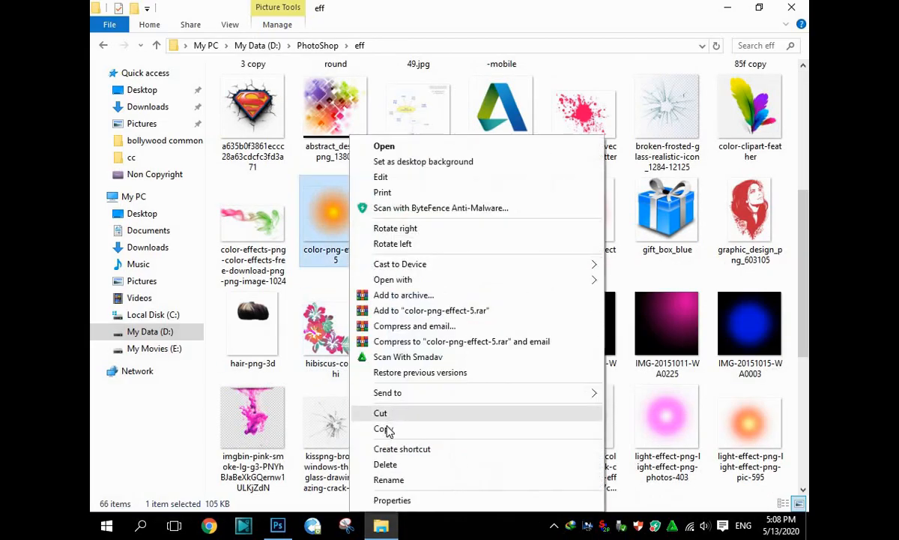
left_click(381, 427)
left_click(727, 7)
right_click(472, 139)
left_click(506, 199)
Copy one more light effect image from the eff folder to the desktop and close the folder
left_click(381, 525)
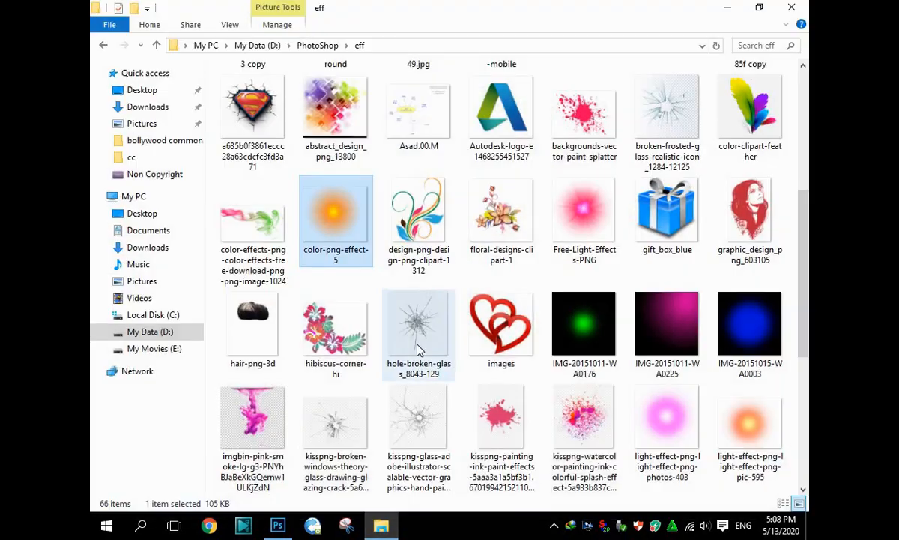
scroll(415, 345, "up", 4)
right_click(426, 324)
left_click(465, 428)
left_click(791, 8)
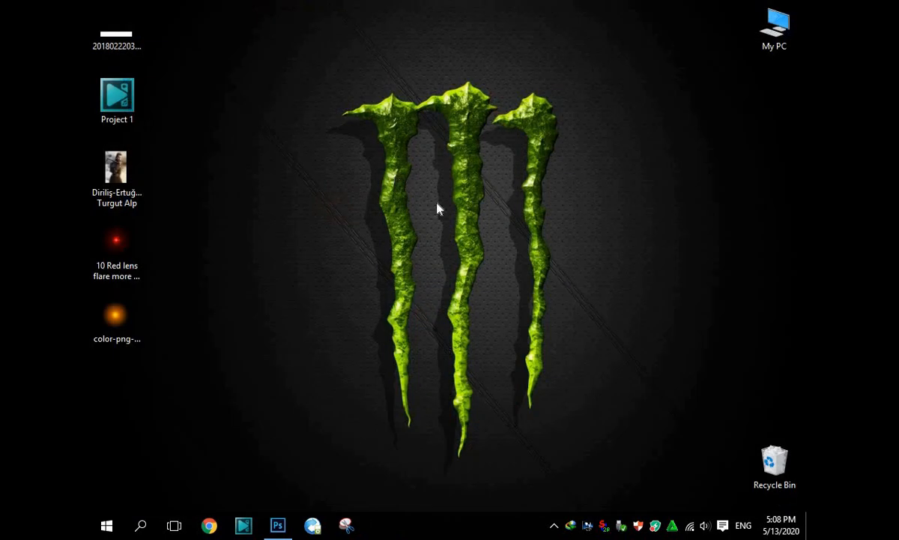
right_click(396, 178)
left_click(429, 238)
Back in Photoshop, open the red lens flare image, copy it into the warrior photo as a layer, and close the flare file
left_click(278, 525)
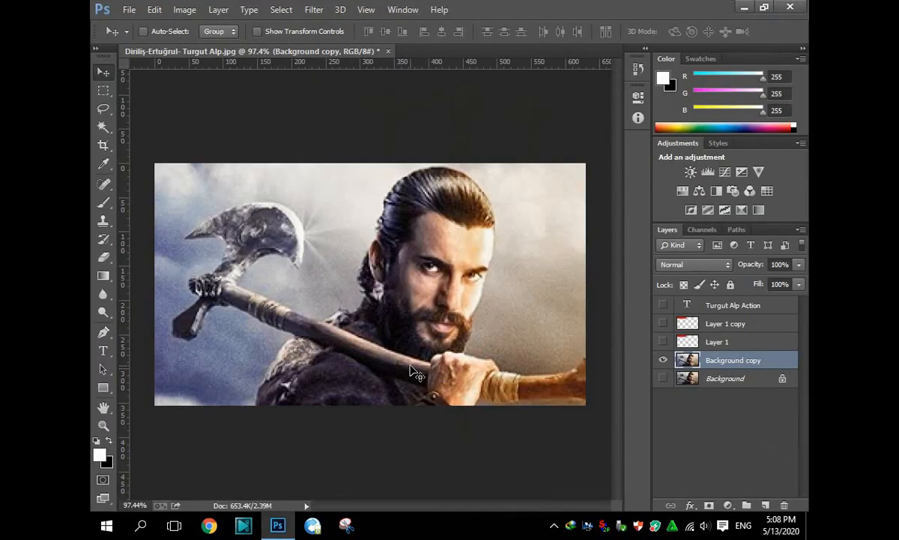
key("ctrl+o")
double_click(251, 120)
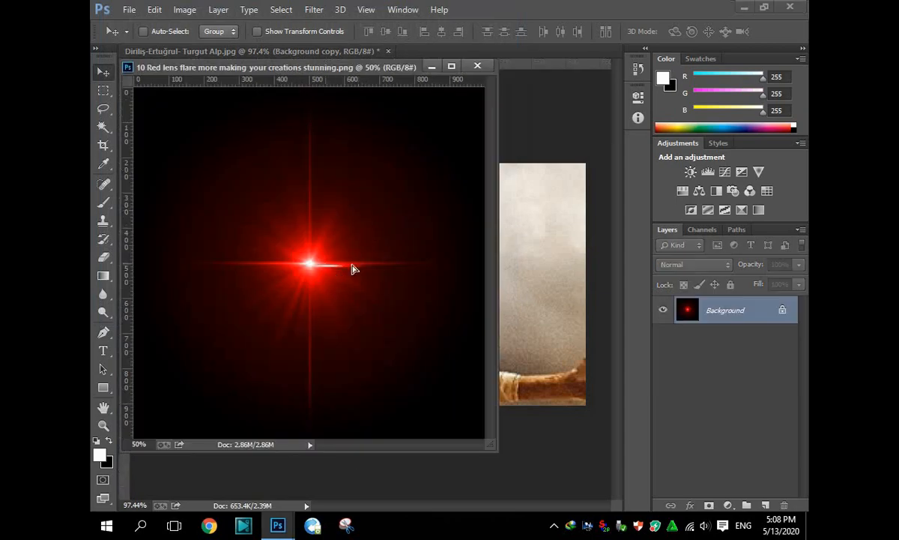
left_click_drag(352, 264, 563, 274)
left_click(478, 66)
Set the red flare layer's blend mode to Screen and move the flare to the photo's right edge beside the axe handle's end
left_click(697, 264)
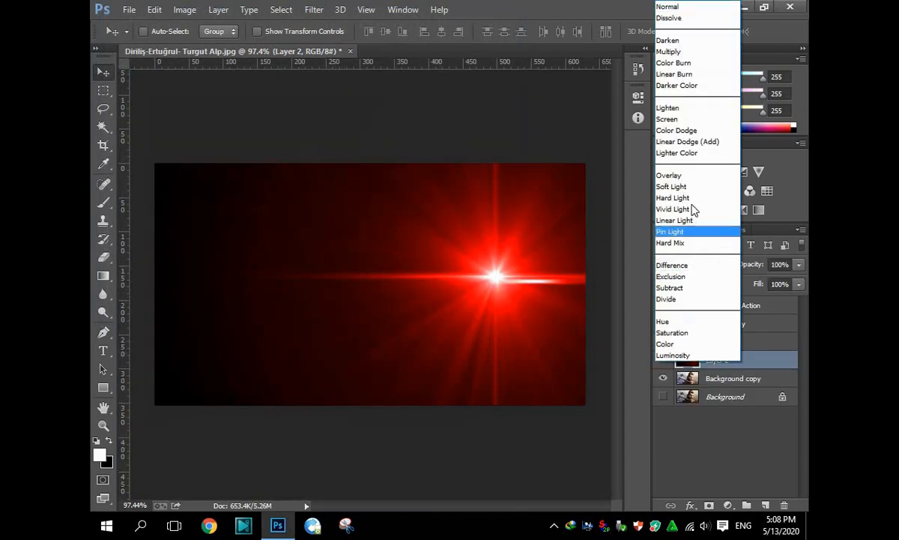
left_click(683, 122)
left_click(705, 264)
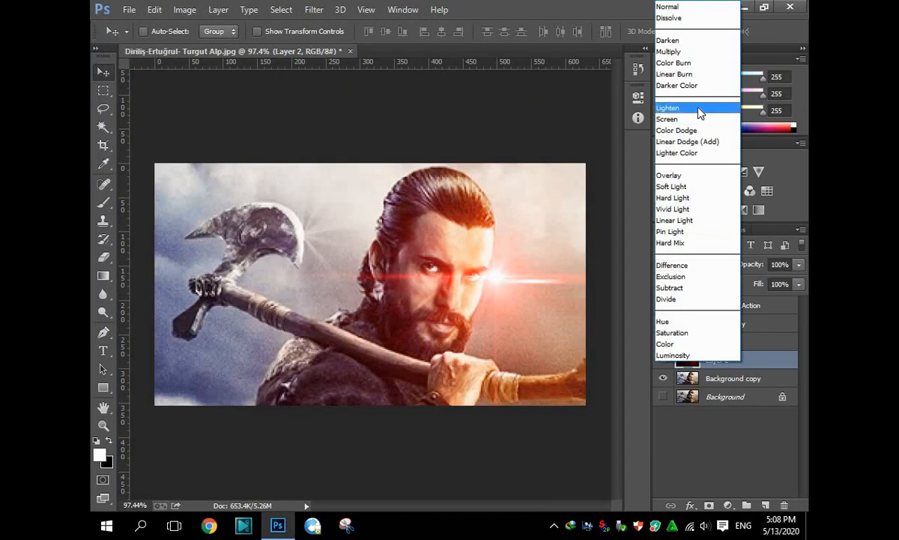
left_click(755, 110)
left_click(696, 264)
left_click(683, 121)
left_click_drag(522, 280, 467, 335)
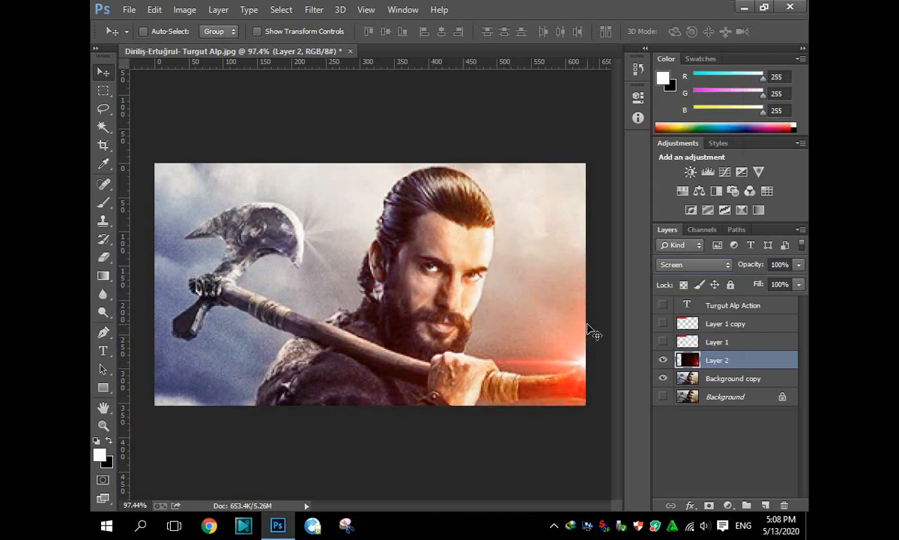
Compare the photo with and without the red flare by toggling Layer 2's visibility, leaving it shown
left_click(663, 361)
left_click(663, 361)
left_click(663, 361)
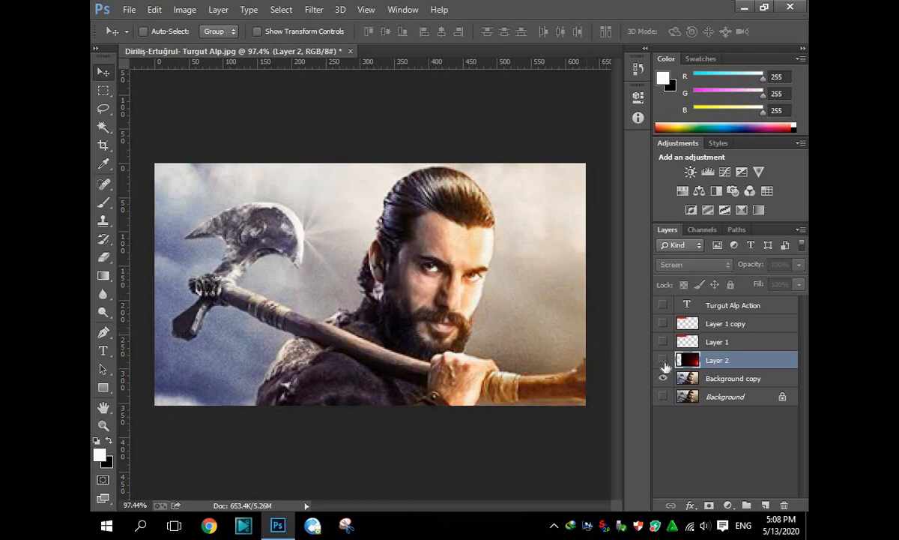
left_click(663, 361)
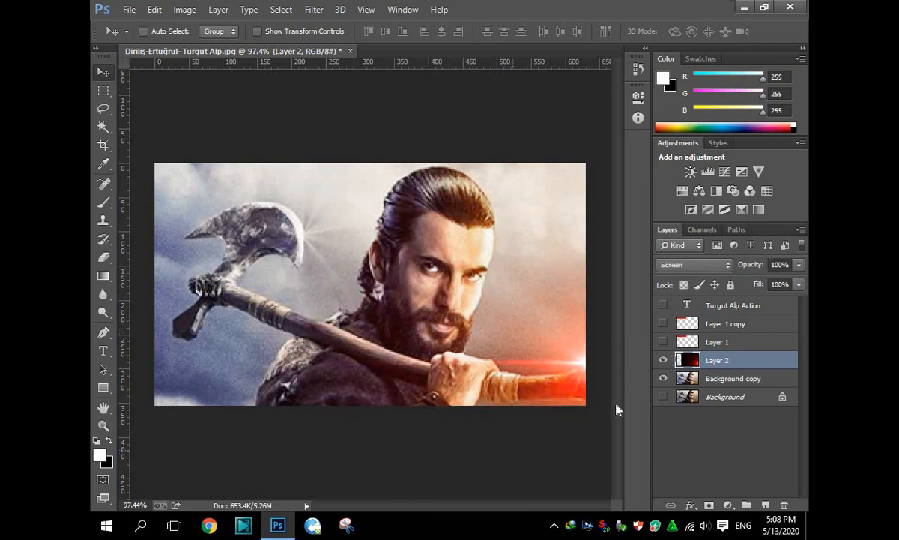
Duplicate the Background layer, move the duplicate to the top of the layer stack, and check it against the edited photo, leaving it hidden
left_click(716, 397)
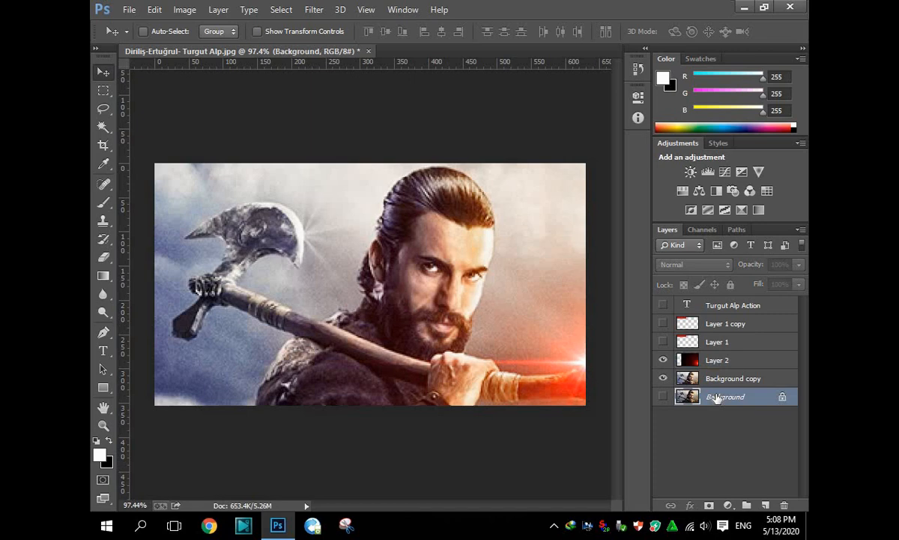
key("ctrl+j")
left_click_drag(715, 397, 723, 310)
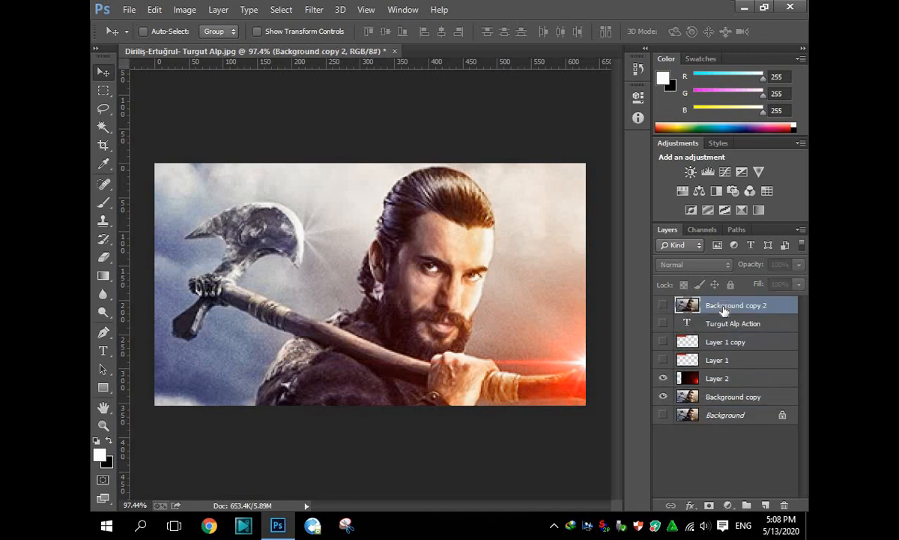
left_click(664, 306)
left_click(663, 305)
Hide Layer 2 and apply the Camera Raw filter to Background copy, raising the Blues saturation to about +35
left_click(726, 398)
left_click(663, 378)
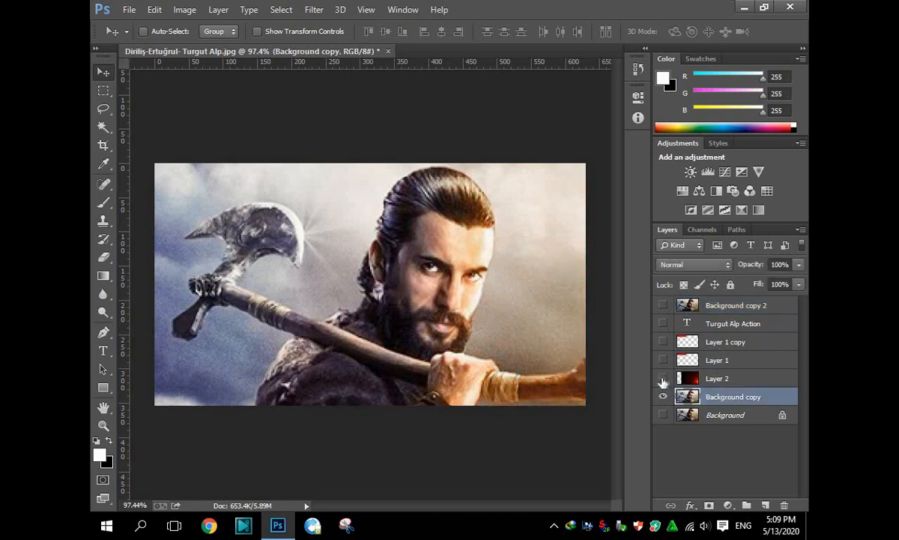
key("ctrl+shift+a")
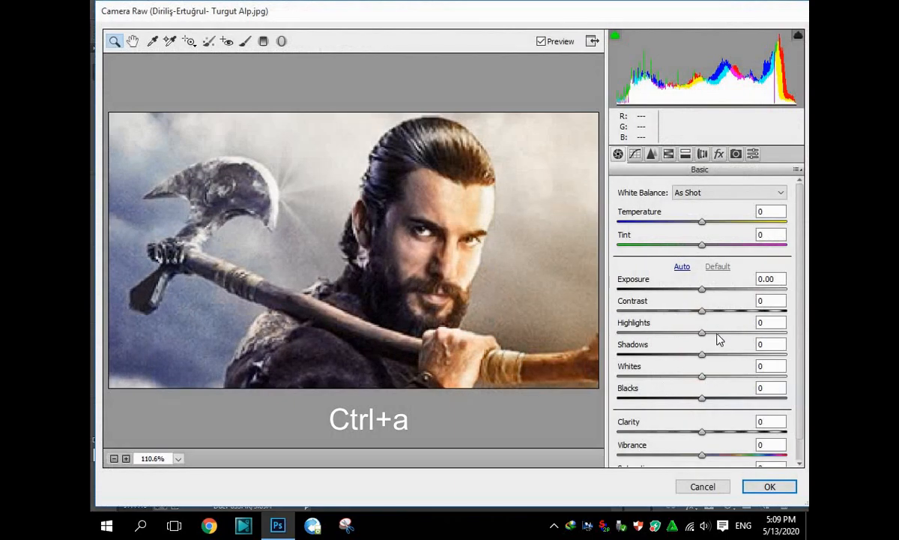
left_click(651, 154)
left_click_drag(707, 369, 734, 381)
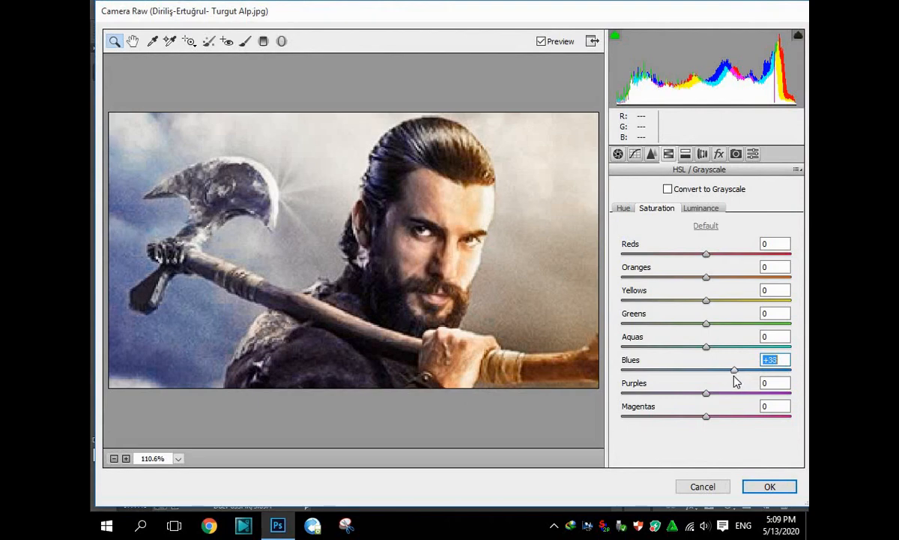
left_click(770, 485)
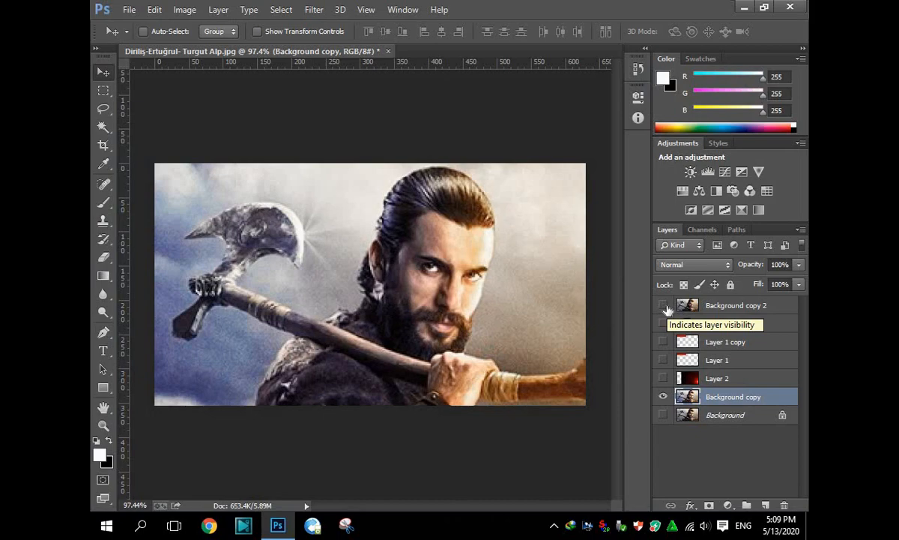
Open the orange light flare image, copy it into the warrior photo as a layer above Background copy, and close the flare file
key("ctrl+o")
double_click(331, 120)
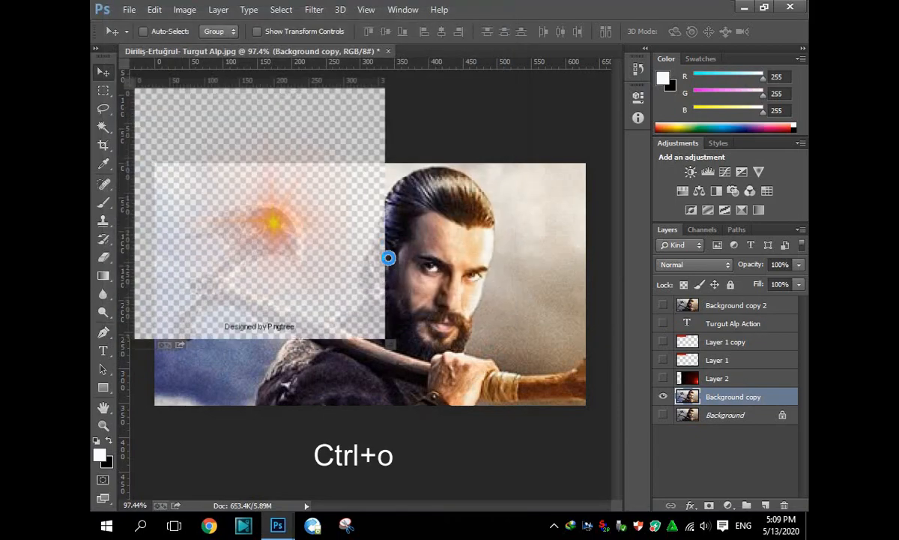
left_click_drag(481, 267, 480, 270)
left_click(379, 67)
left_click_drag(394, 340, 262, 244)
Select the "Designed by Pngtree" watermark on the orange flare layer with a rectangular marquee and cut it out
left_click(104, 90)
left_click_drag(247, 305, 337, 279)
right_click(285, 277)
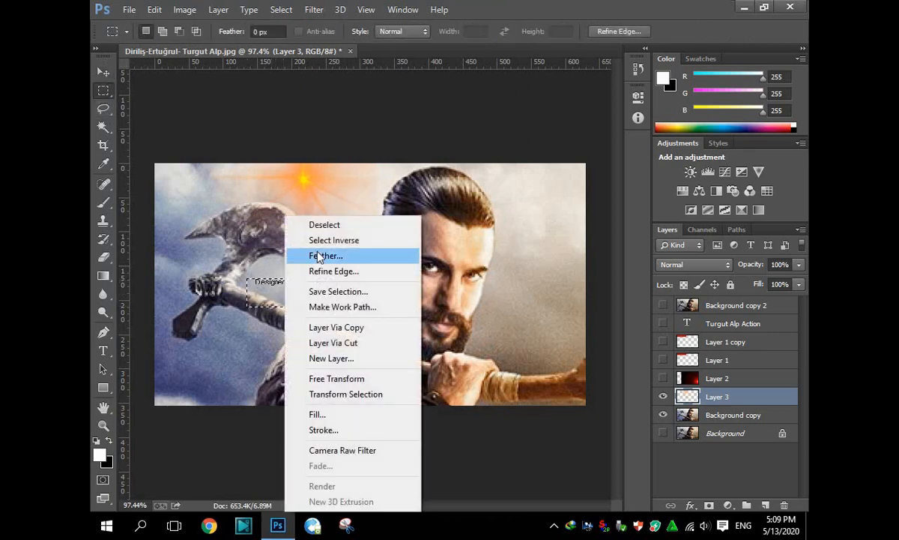
left_click(265, 287)
key("ctrl+x")
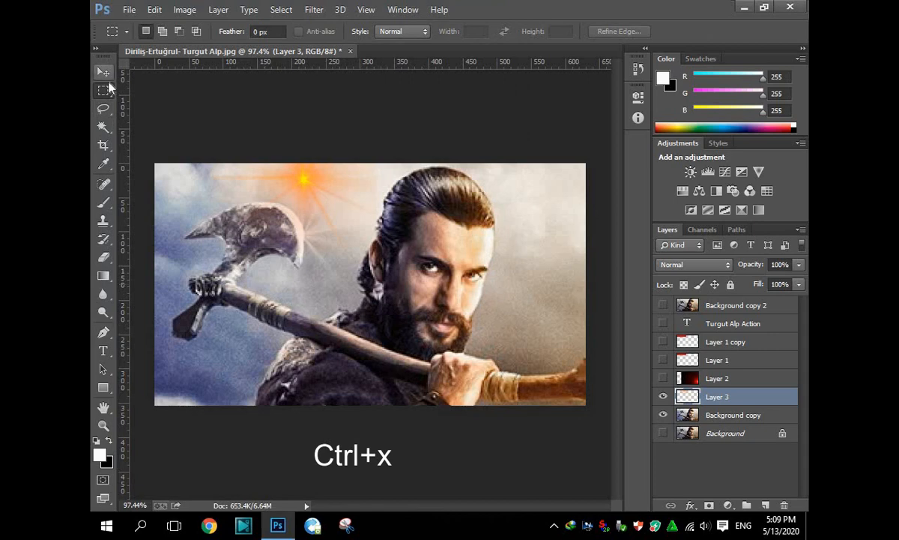
Set the orange flare layer's blend mode to Luminosity and move the flare onto the axe blade's edge
key("v")
left_click_drag(315, 211, 325, 251)
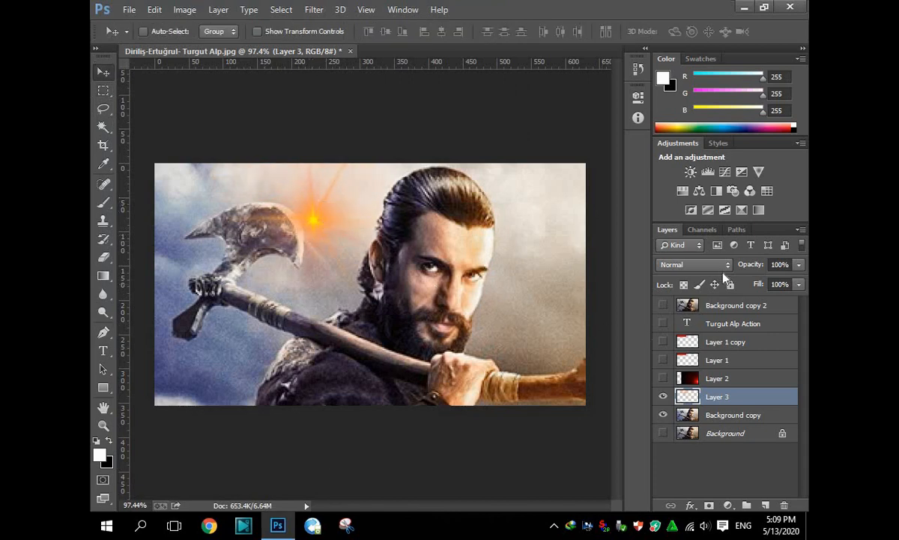
left_click(693, 264)
left_click(676, 362)
left_click_drag(308, 212, 286, 221)
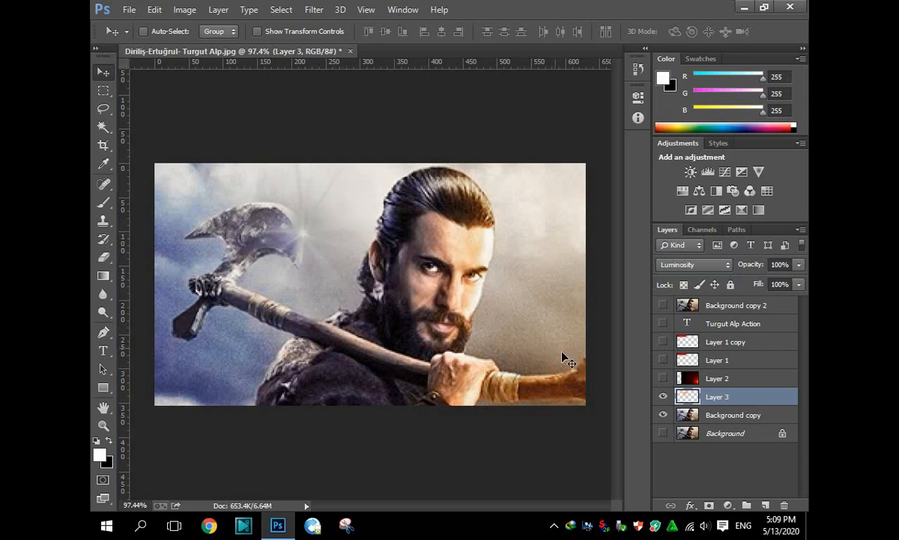
Compare the photo with and without Layer 3, try the Difference blend mode on it, and settle on Soft Light
left_click(662, 397)
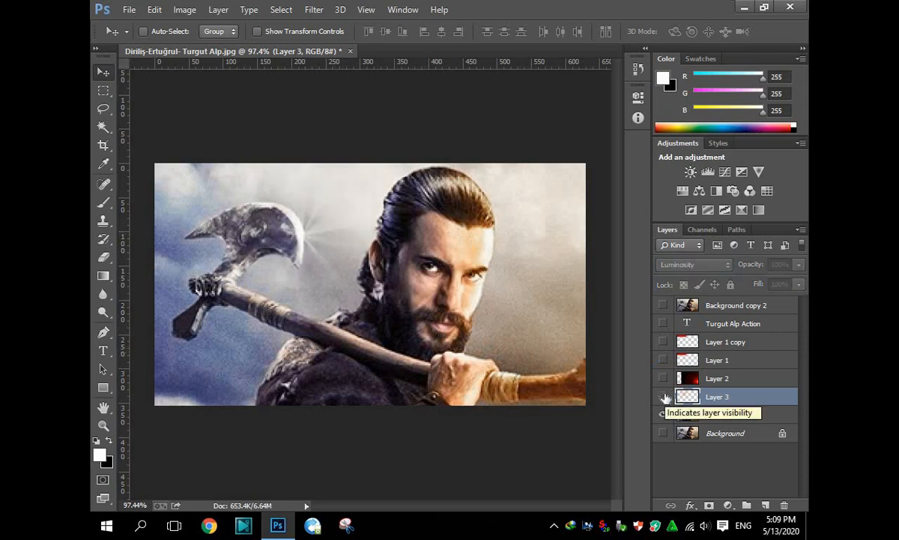
left_click(663, 397)
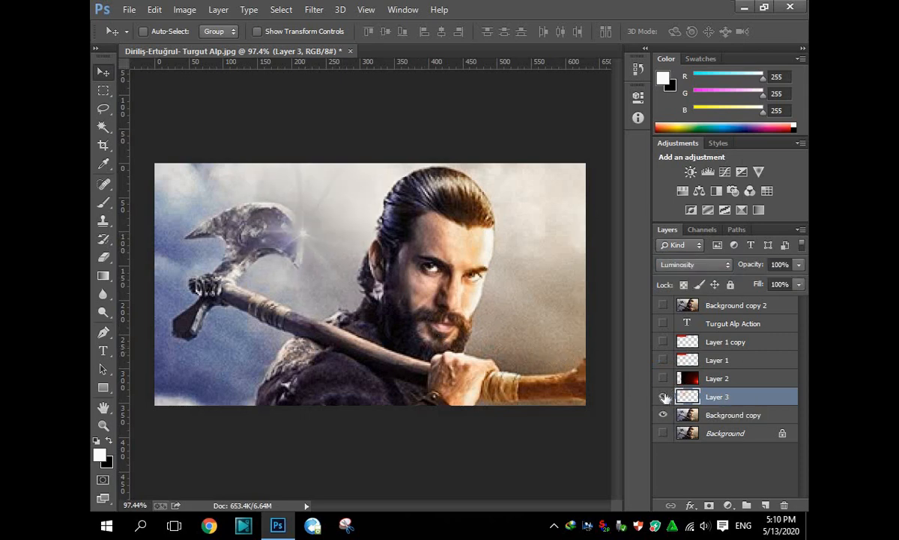
left_click(729, 268)
left_click(727, 265)
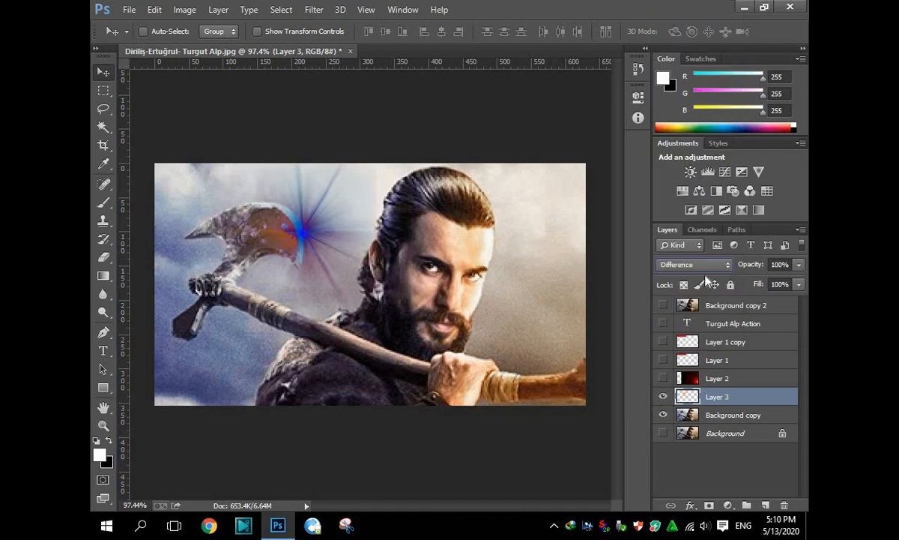
left_click(725, 265)
left_click(742, 183)
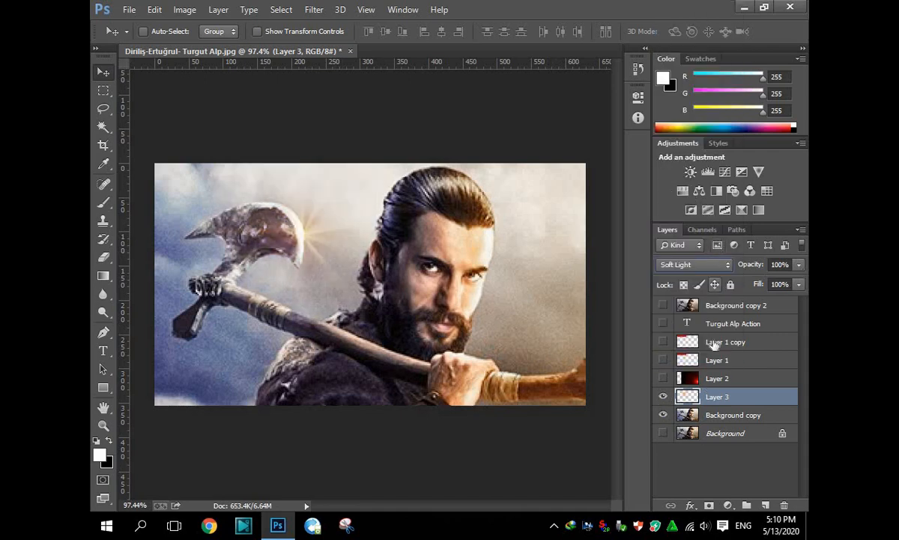
Compare the axe blade with and without the Soft Light flare by toggling Layer 3's visibility, leaving it shown
left_click(663, 397)
left_click(663, 397)
left_click(663, 397)
left_click(663, 397)
left_click(664, 397)
left_click(663, 397)
left_click(663, 397)
left_click(663, 397)
left_click(664, 398)
left_click(663, 397)
Show Layer 2, Layer 1, Layer 1 copy and the title layer, and check the banner by toggling Layer 1
left_click(663, 379)
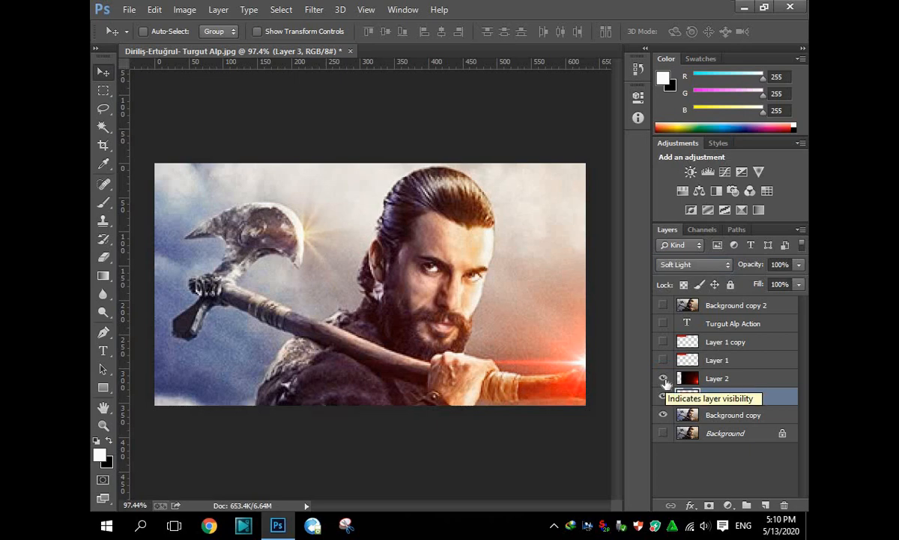
left_click(712, 379)
left_click(798, 267)
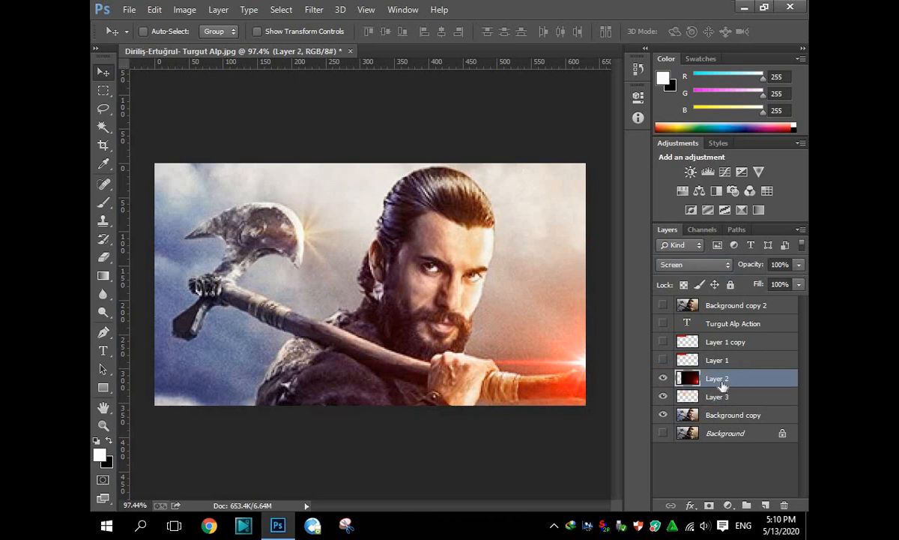
left_click(663, 359)
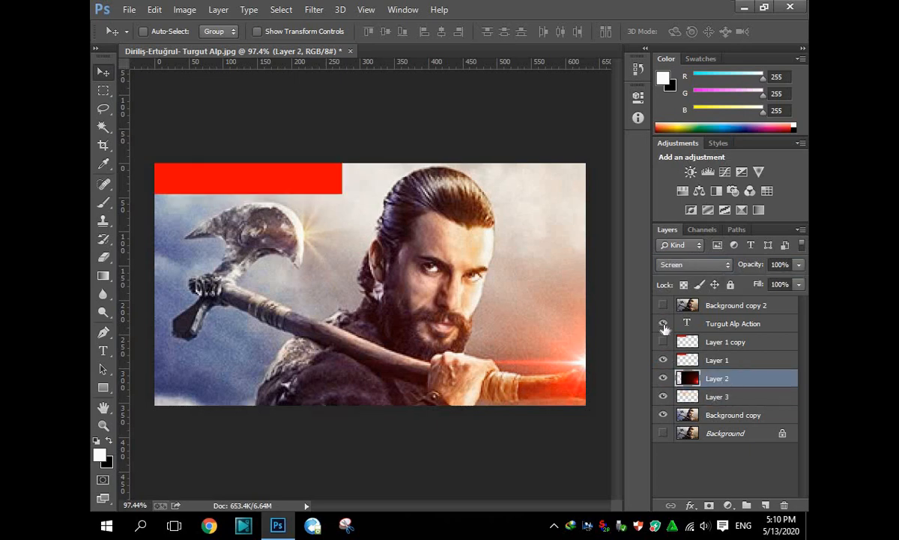
left_click(664, 323)
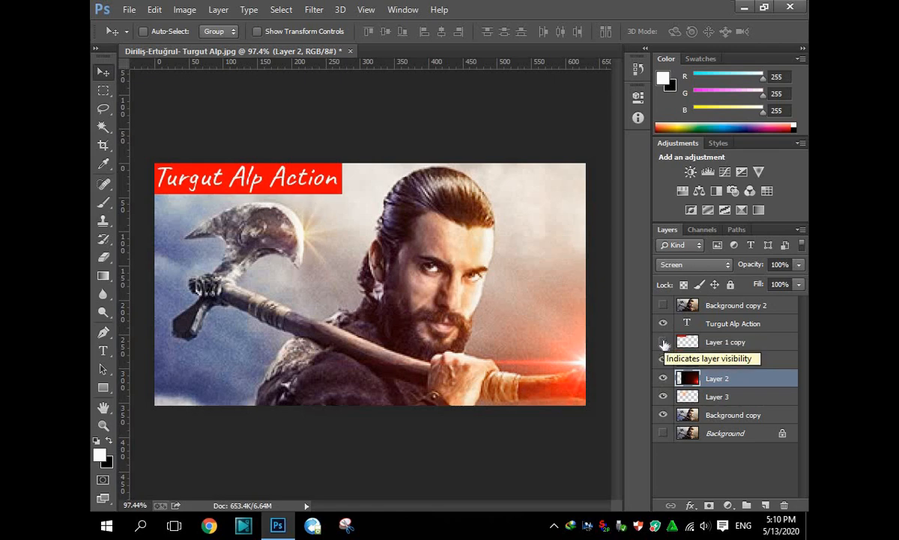
left_click(664, 342)
left_click(718, 361)
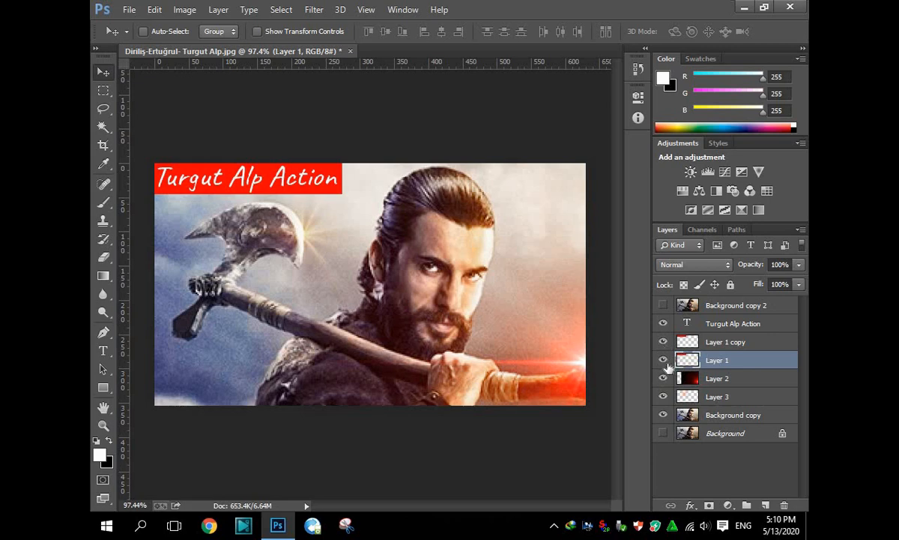
left_click(663, 362)
left_click(663, 362)
Try the Overlay, Luminosity and Saturation blend modes on Layer 1 copy, and hide that layer
left_click(682, 342)
left_click(679, 264)
left_click(683, 177)
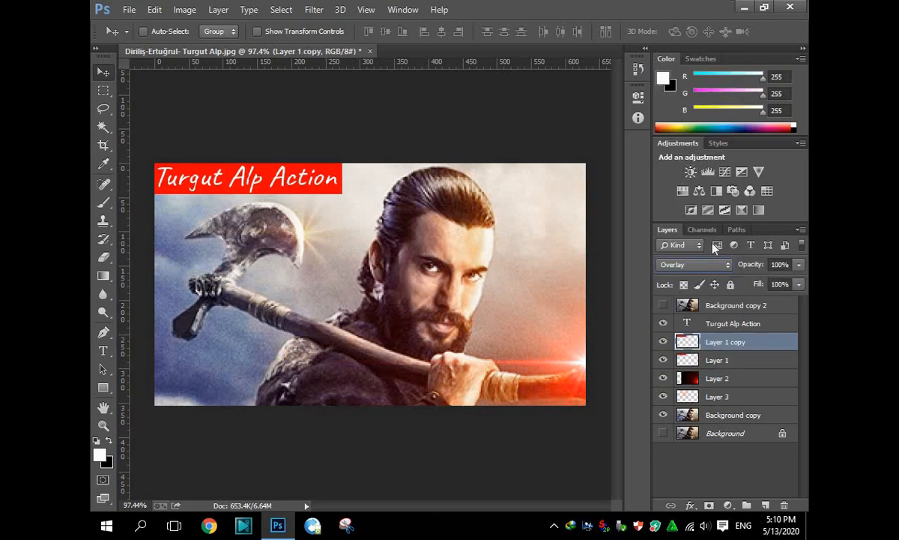
left_click(690, 265)
left_click(674, 355)
left_click(725, 266)
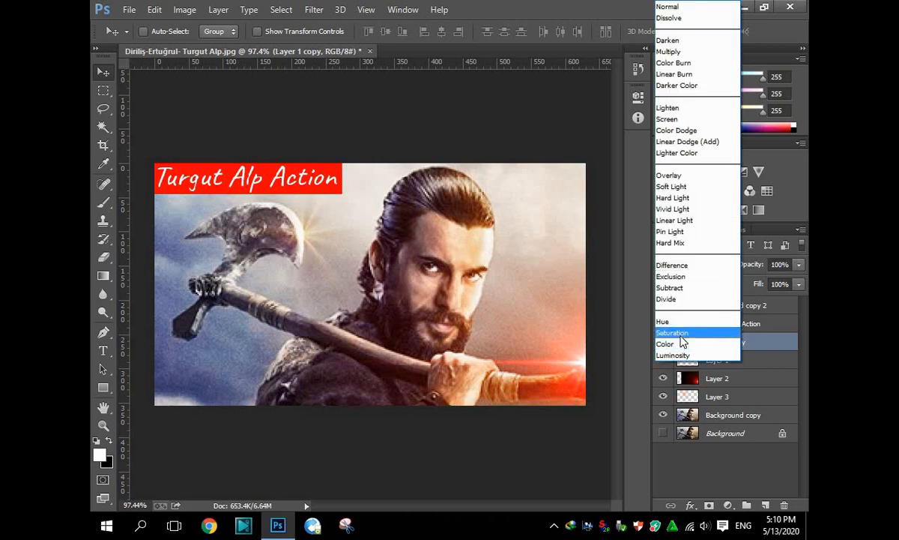
left_click(682, 335)
left_click(664, 343)
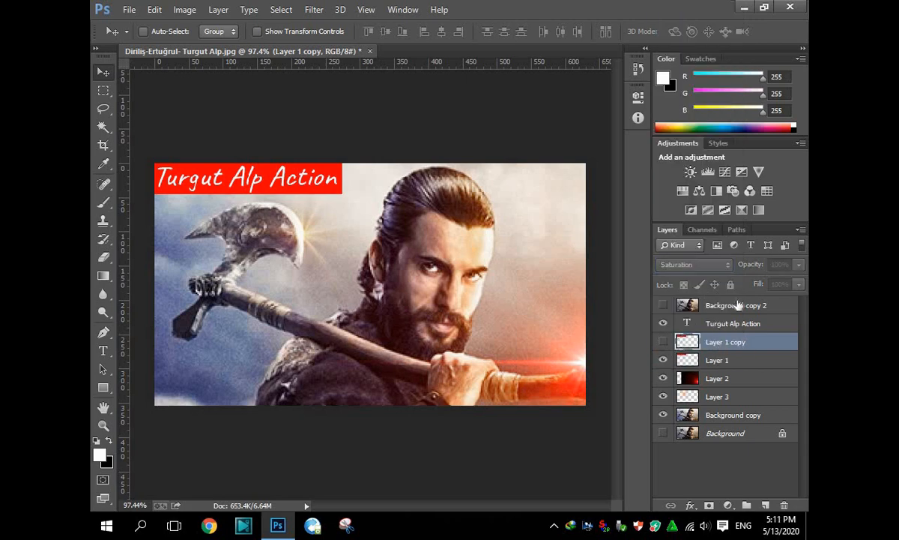
Duplicate the "Turgut Alp Action" text layer and recolor the duplicate's text black
left_click(738, 323)
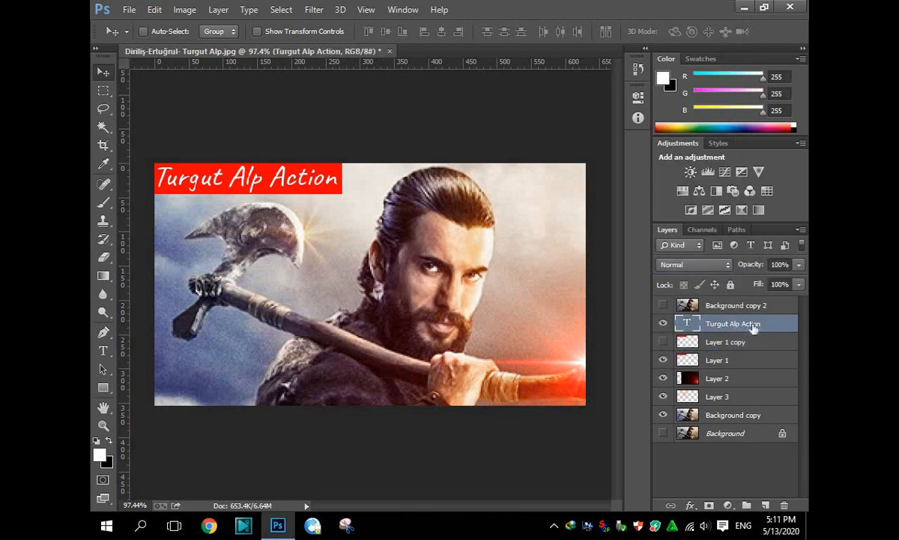
key("ctrl+j")
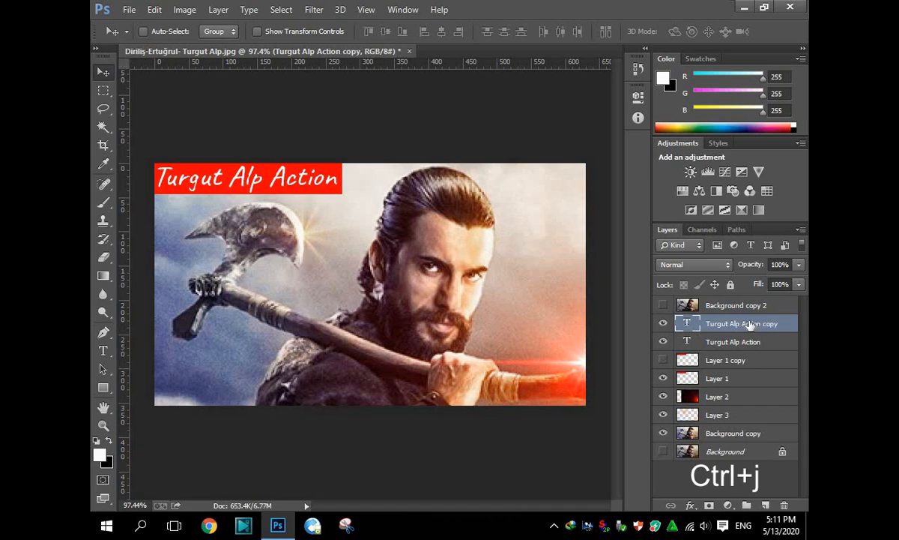
left_click(730, 344)
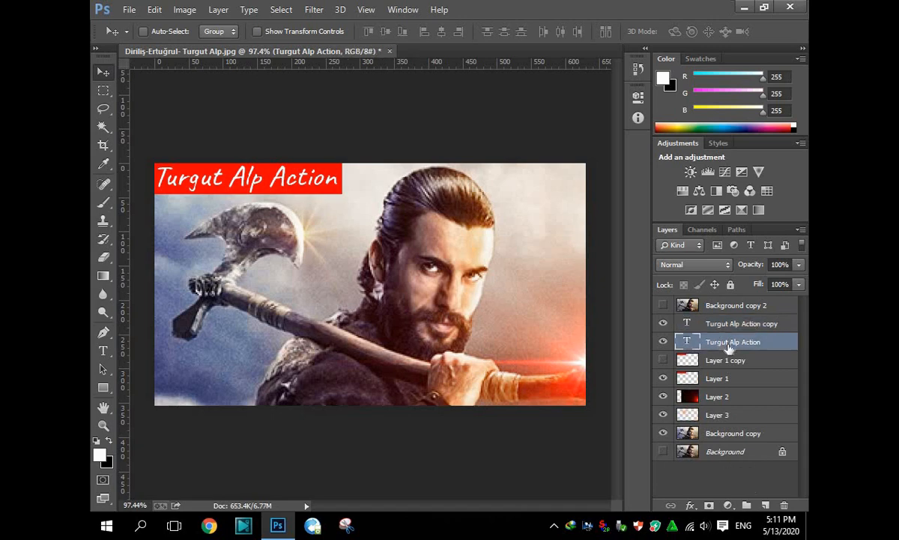
left_click(104, 350)
left_click(194, 184)
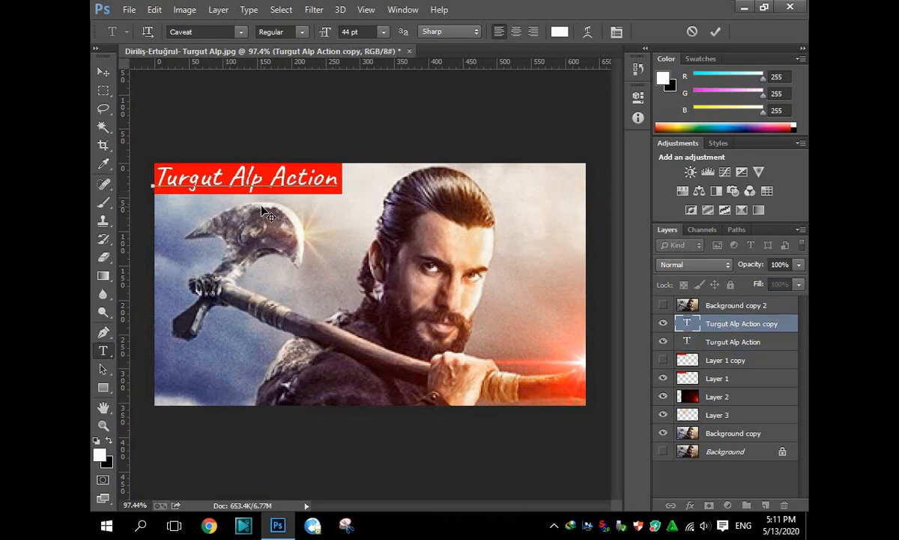
key("ctrl+a")
left_click(109, 441)
left_click(103, 71)
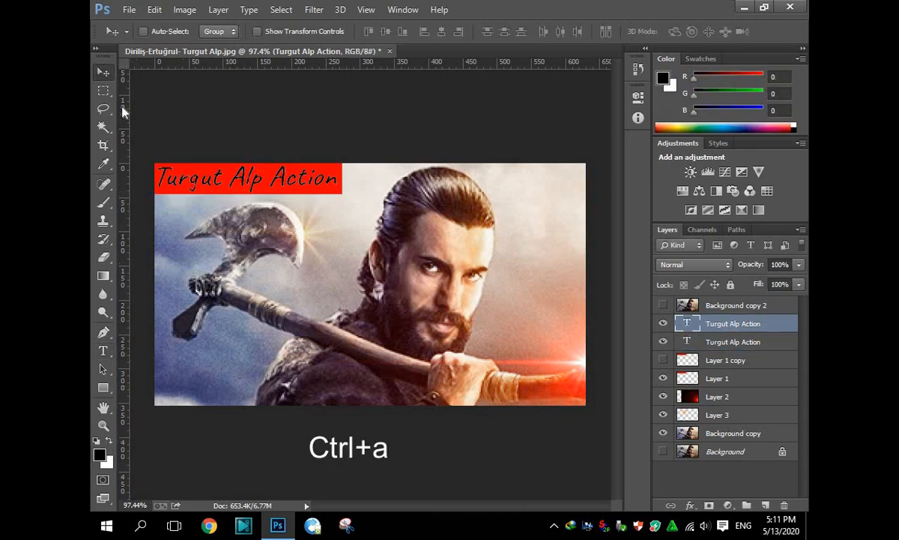
Place the black title beneath the white one and nudge it three pixels to the right as a shadow
left_click_drag(718, 327, 719, 344)
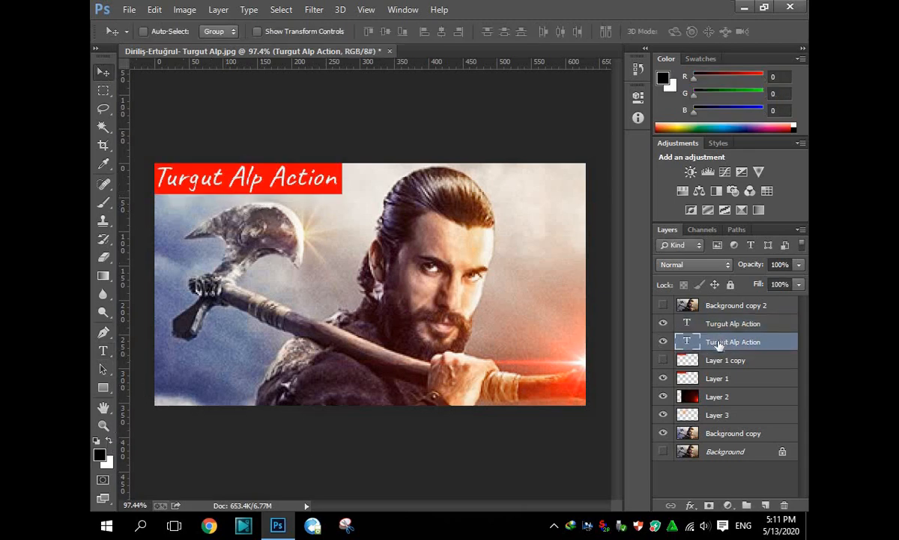
scroll(231, 176, "up", 5)
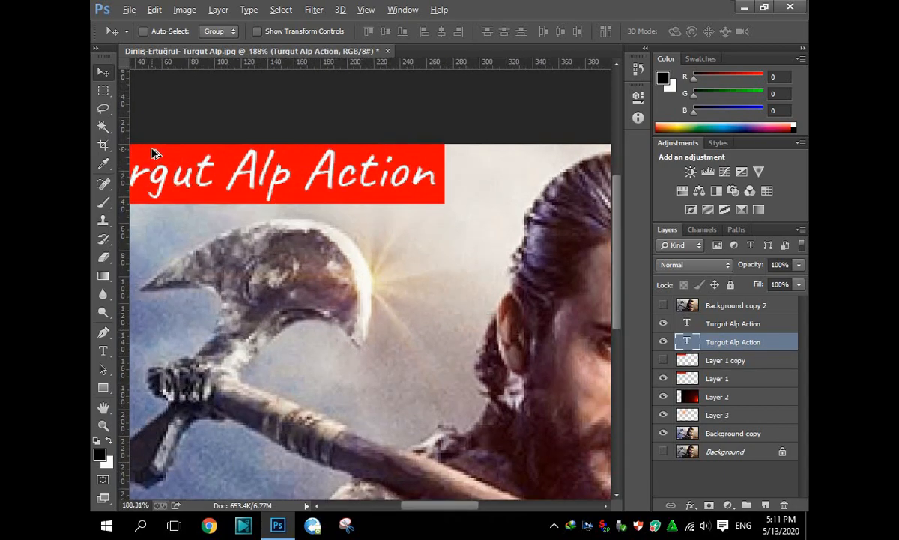
left_click_drag(251, 347, 327, 375)
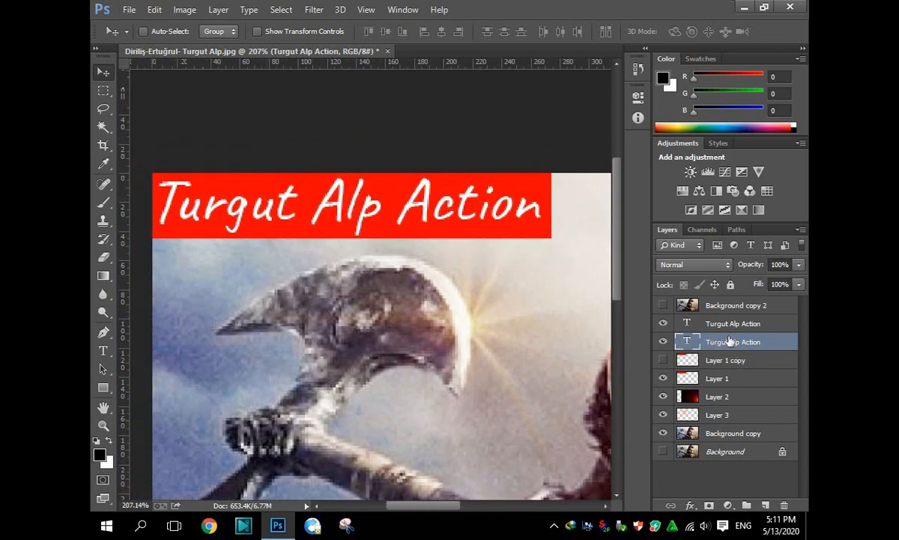
left_click(731, 327)
left_click(732, 344)
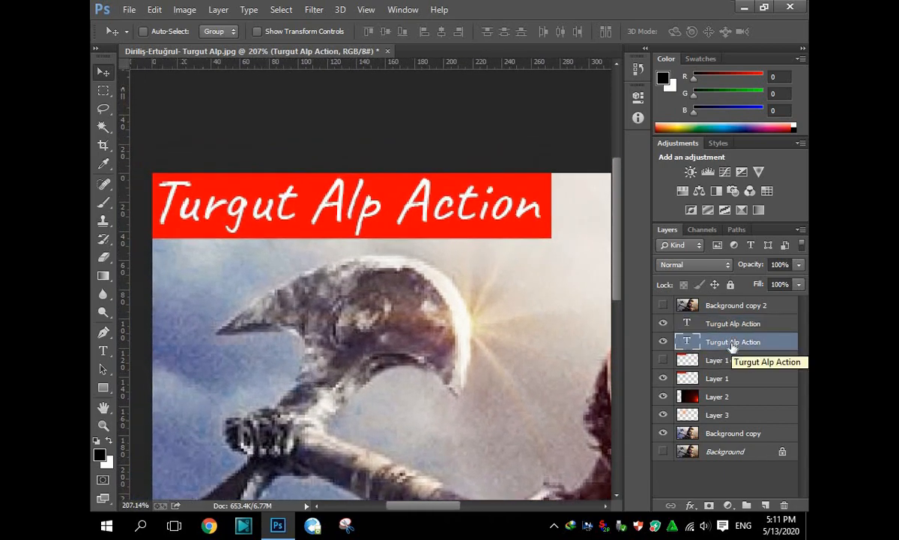
key("Right")
key("Right")
key("Right")
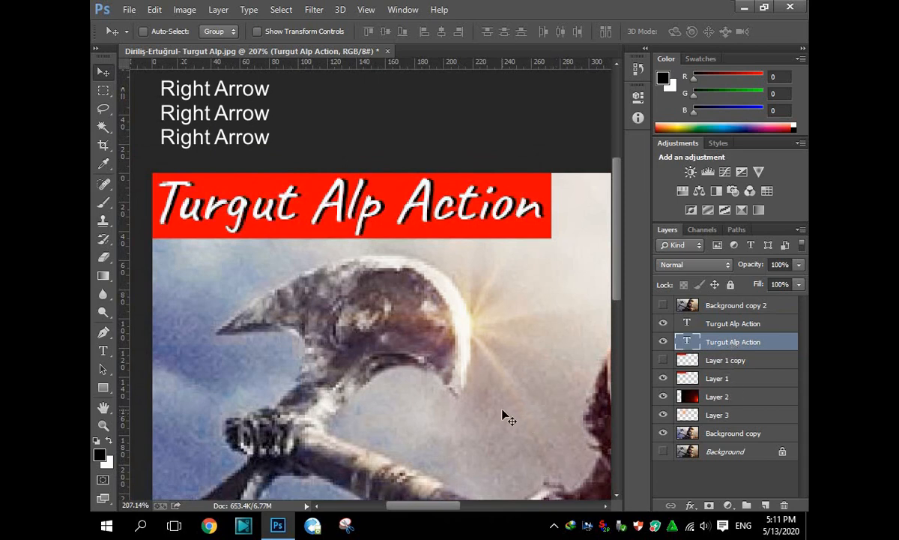
scroll(472, 398, "down", 3)
scroll(466, 397, "down", 2)
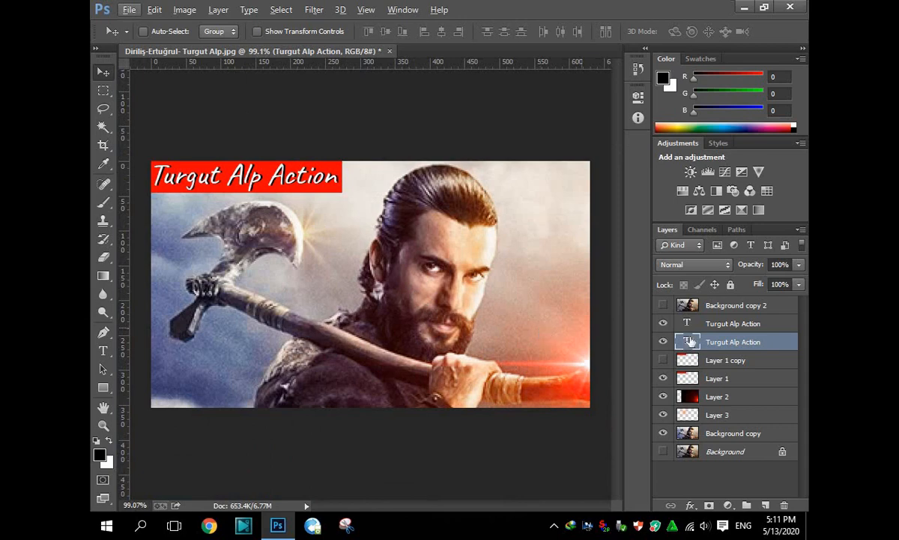
Show Layer 1 copy in place of Layer 1 and set its blend mode to Darker Color
left_click(678, 360)
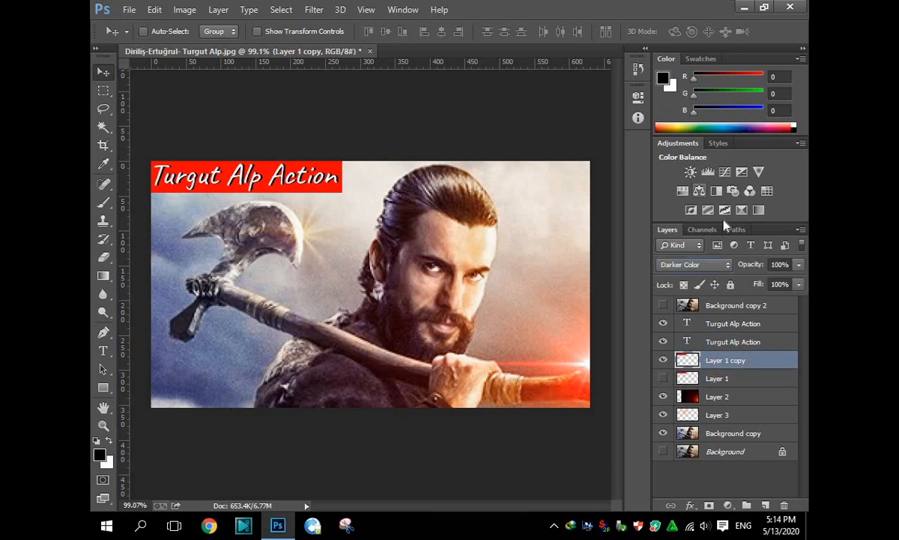
Set Layer 1 copy's blend mode to Multiply and keep its opacity at 100%
left_click(722, 268)
left_click(697, 54)
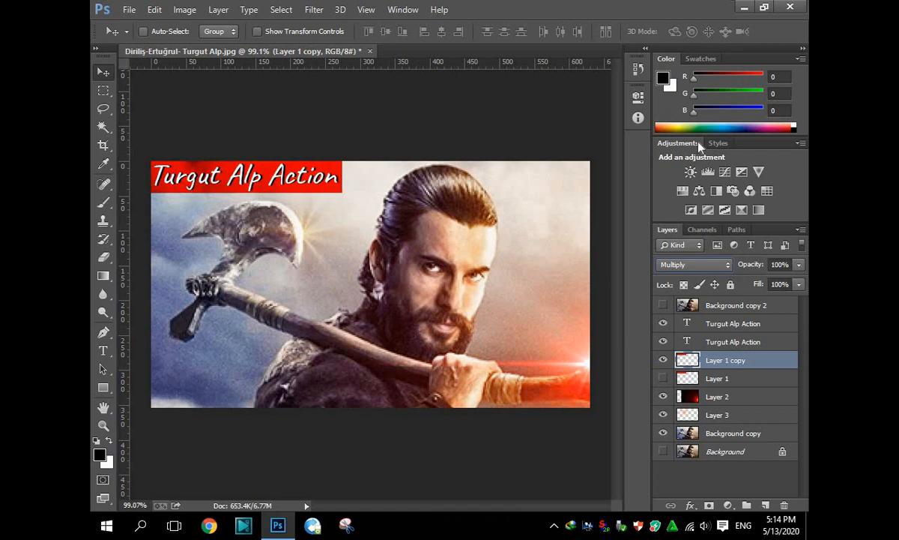
left_click(799, 264)
mouse_move(799, 280)
left_mouse_down()
mouse_move(773, 283)
mouse_move(799, 281)
left_mouse_up()
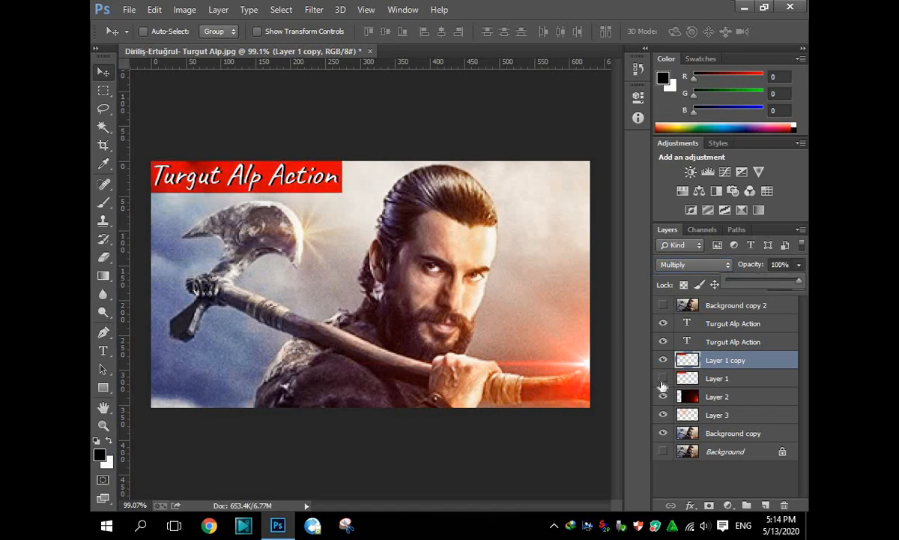
Show Layer 1 beneath its copy and set its blend mode to Luminosity
left_click(664, 378)
left_click(663, 377)
left_click(717, 379)
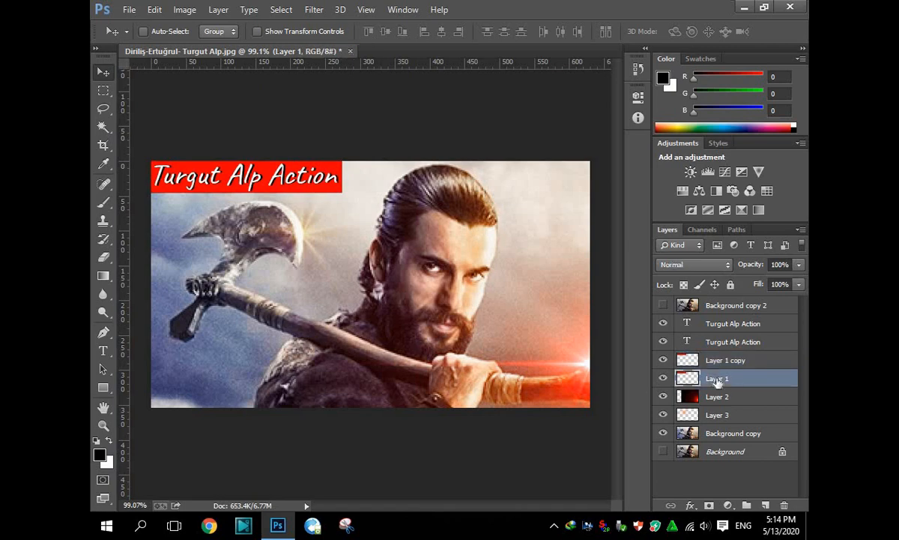
left_click(716, 268)
left_click(680, 355)
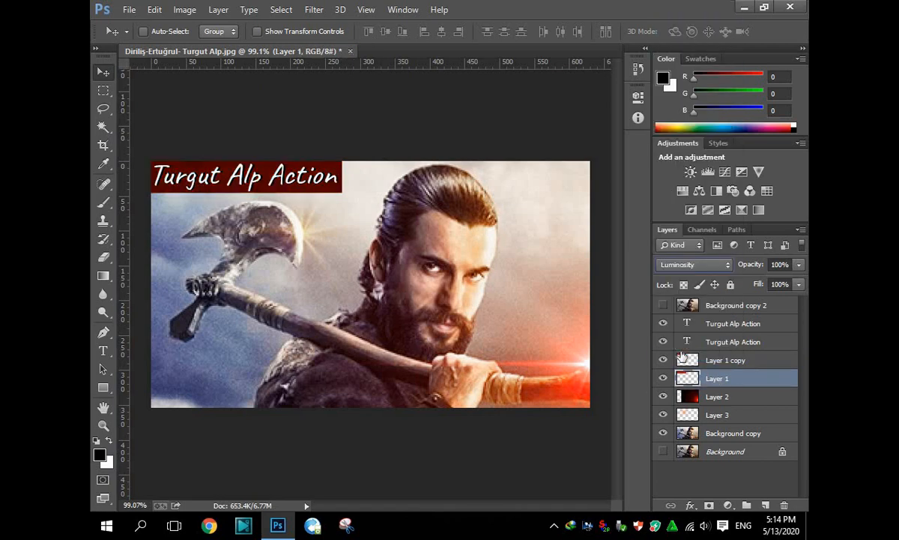
Apply a Gaussian Blur with a radius of about 11.4 pixels to Layer 1, previewing it on and off
left_click(314, 10)
mouse_move(345, 165)
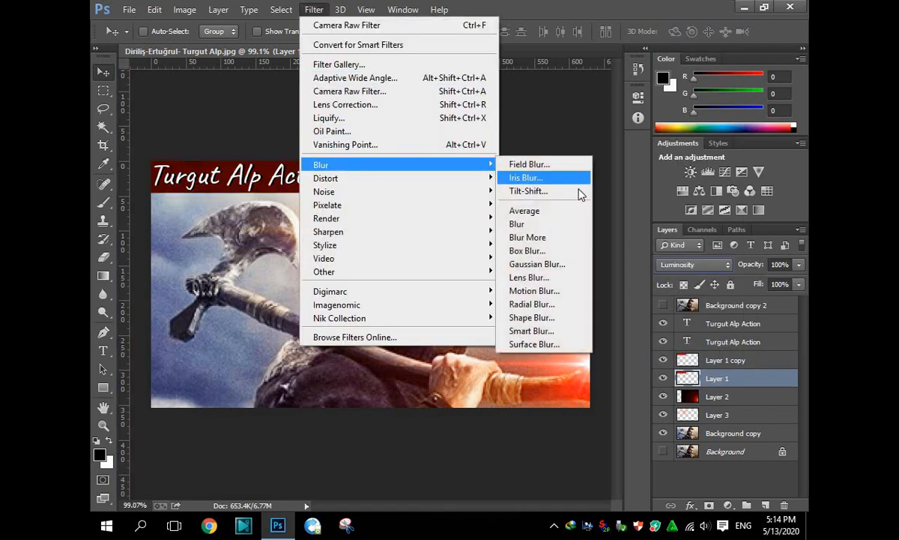
left_click(538, 264)
left_click_drag(612, 374, 626, 375)
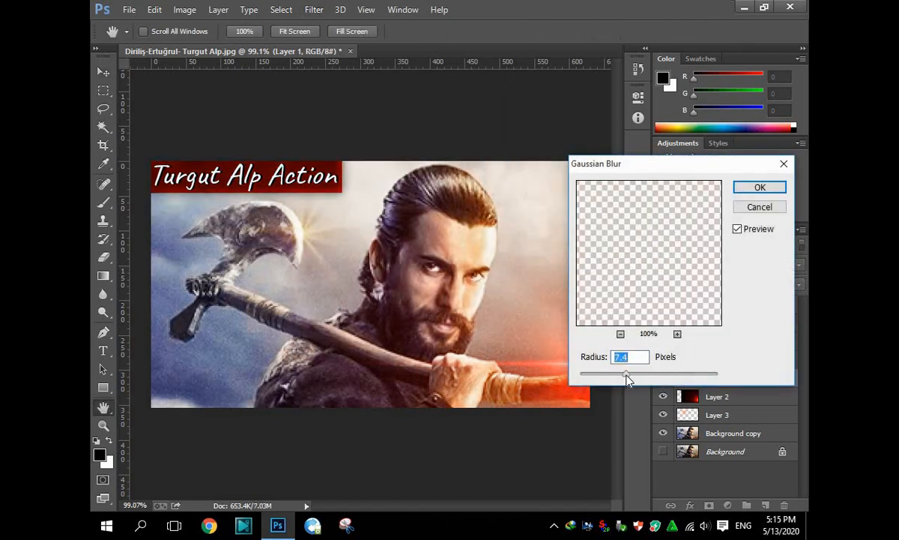
left_click(738, 229)
left_click(738, 230)
left_click(738, 230)
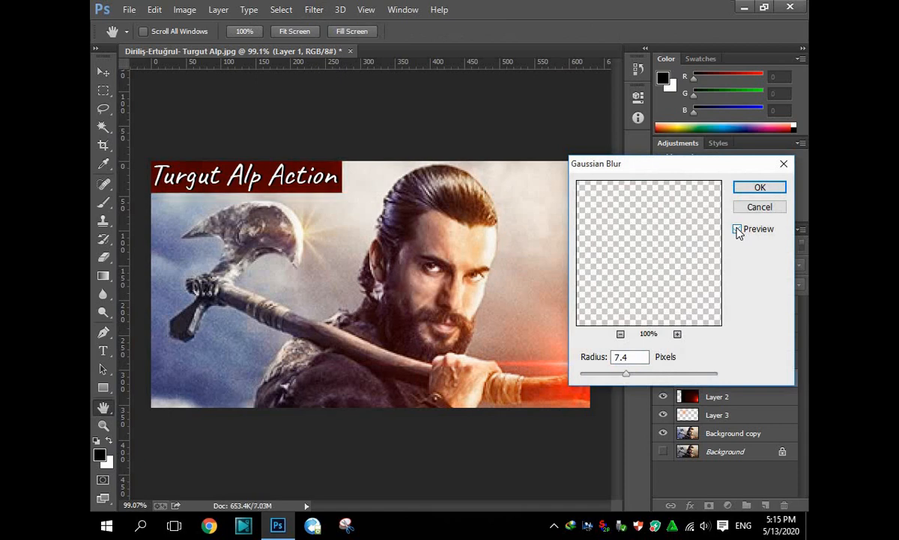
left_click(738, 229)
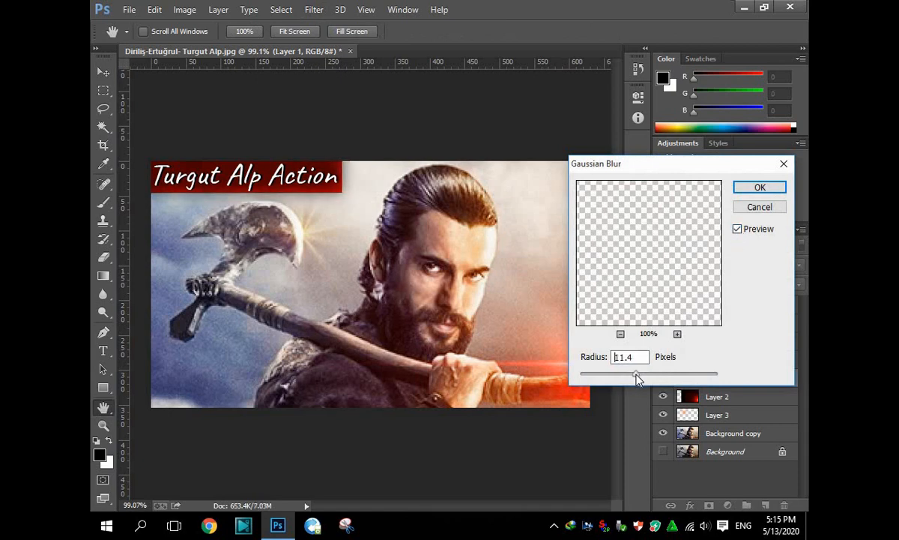
left_click_drag(634, 380, 638, 378)
left_click(760, 187)
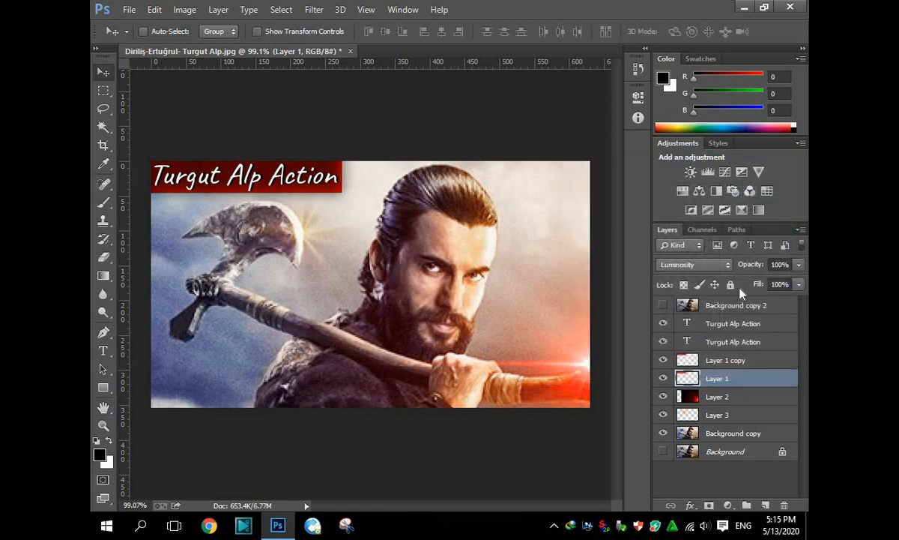
Compare the banner with Layer 1 and Layer 1 copy shown and hidden, and apply a Gaussian Blur to Layer 1 copy
left_click(662, 379)
left_click(662, 379)
left_click(663, 360)
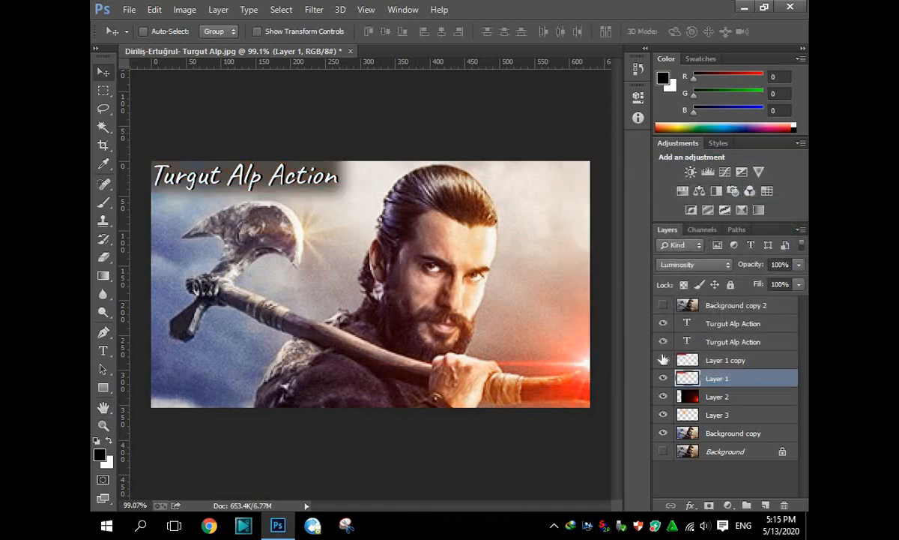
left_click(663, 360)
left_click(725, 360)
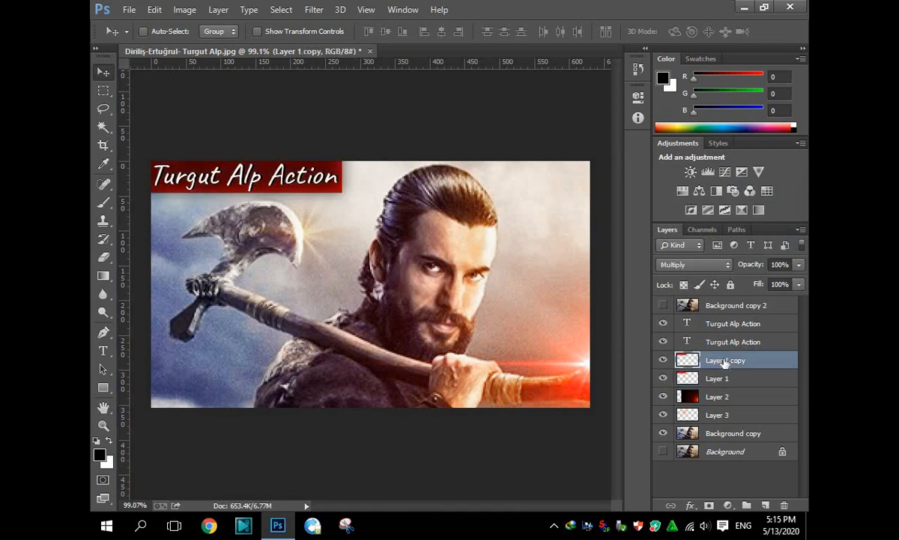
left_click(314, 10)
mouse_move(408, 170)
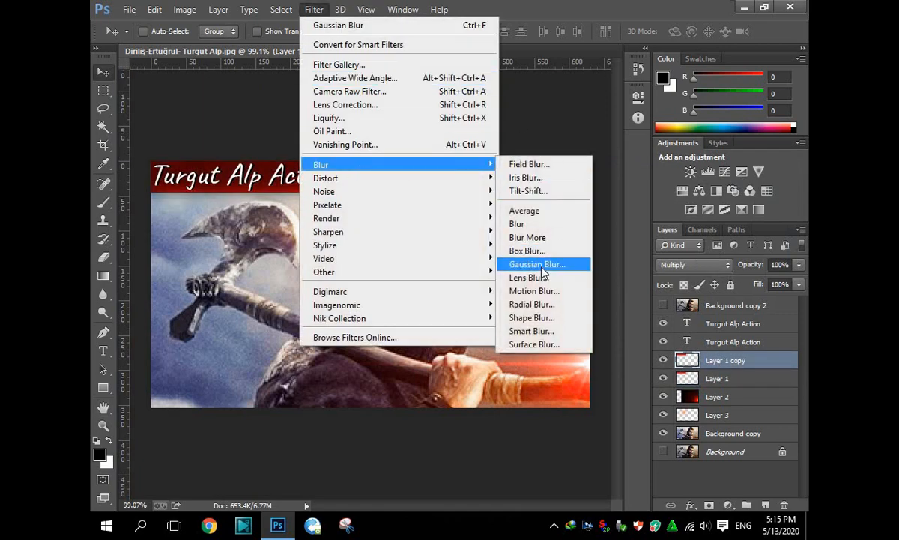
left_click(526, 263)
left_click(758, 207)
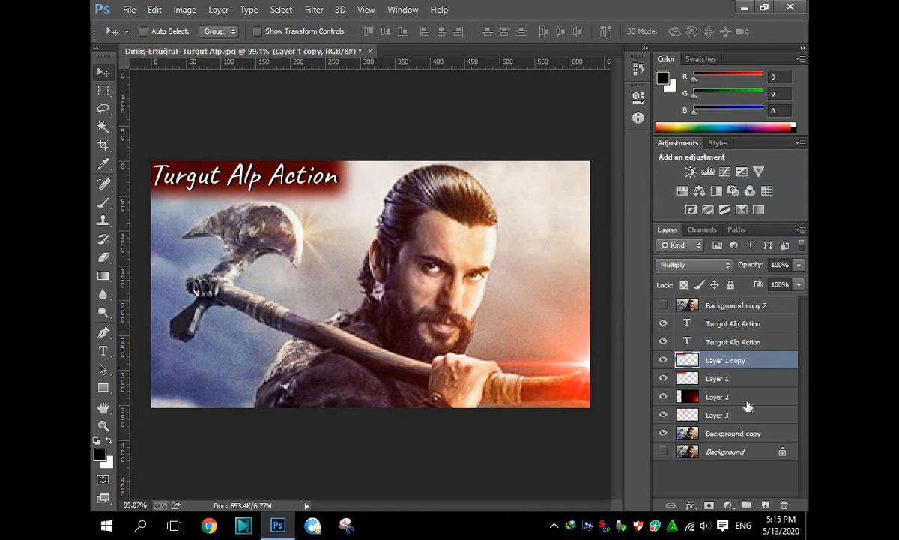
Toggle the visibility of Background copy 2 to compare the original photo with the edited thumbnail
left_click(662, 305)
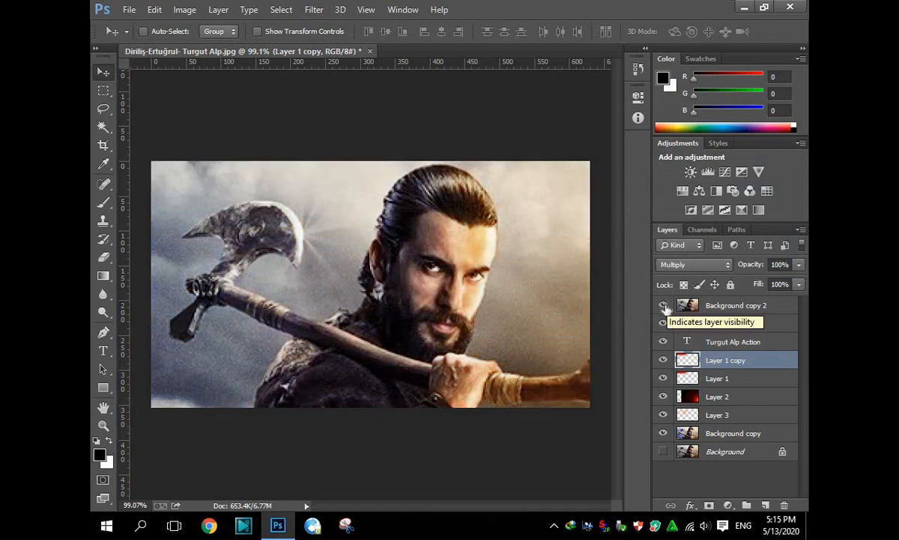
left_click(664, 305)
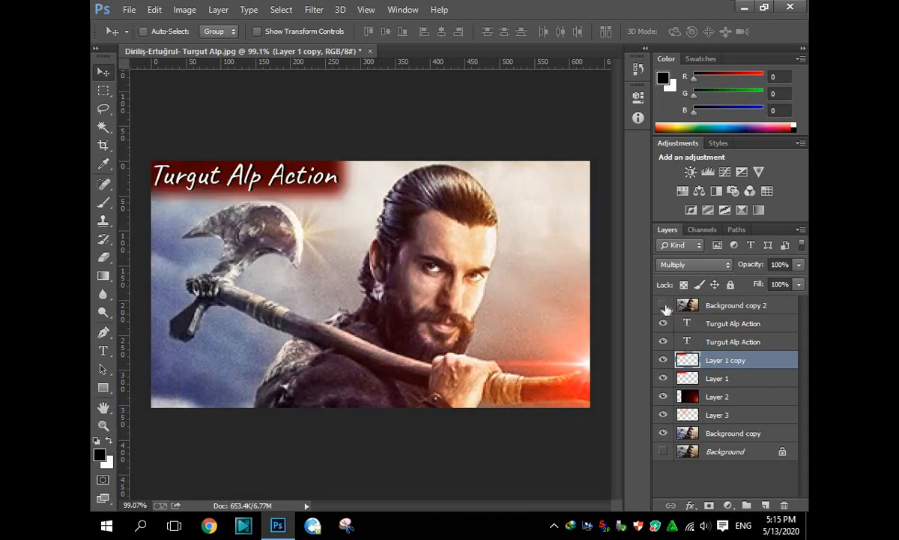
left_click(663, 305)
left_click(664, 305)
left_click(663, 305)
left_click(663, 306)
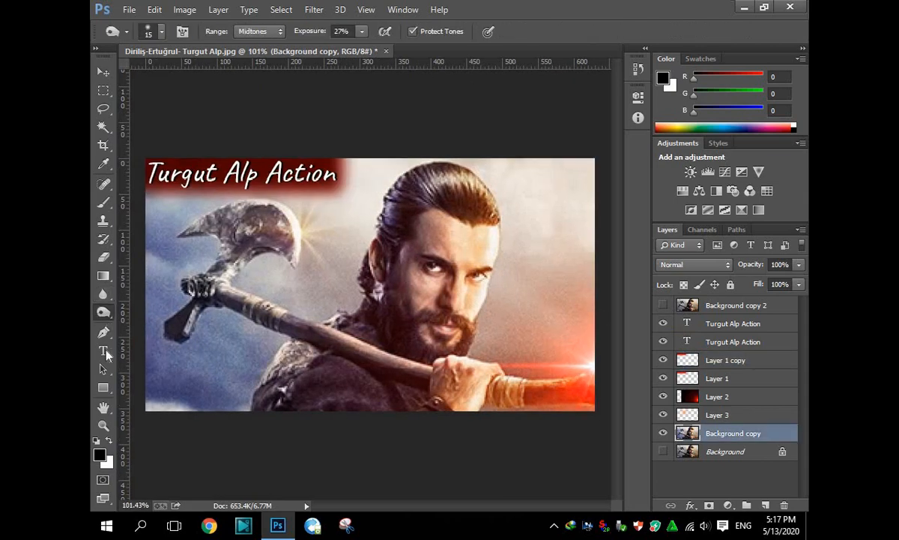
Add the text "AXE" below the axe handle and set its font to Arial
left_click(103, 350)
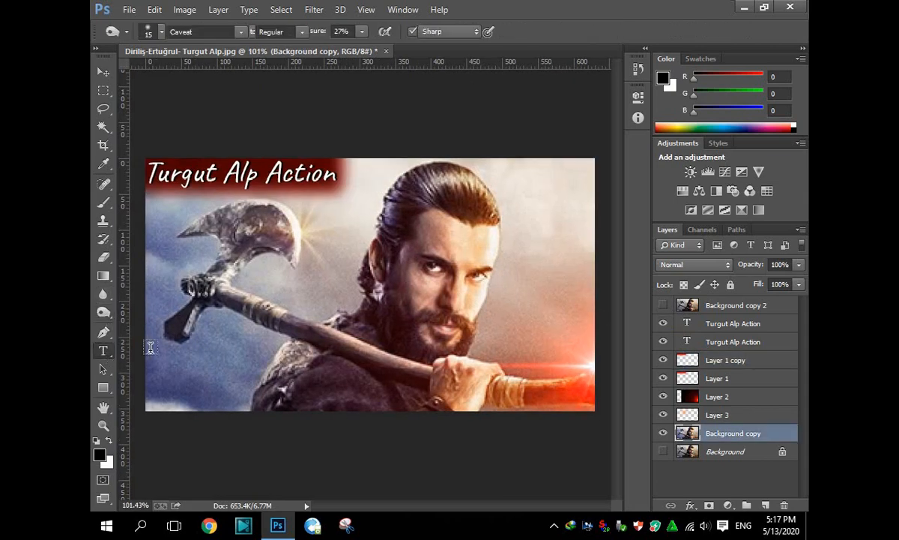
left_click(233, 338)
type("AXE")
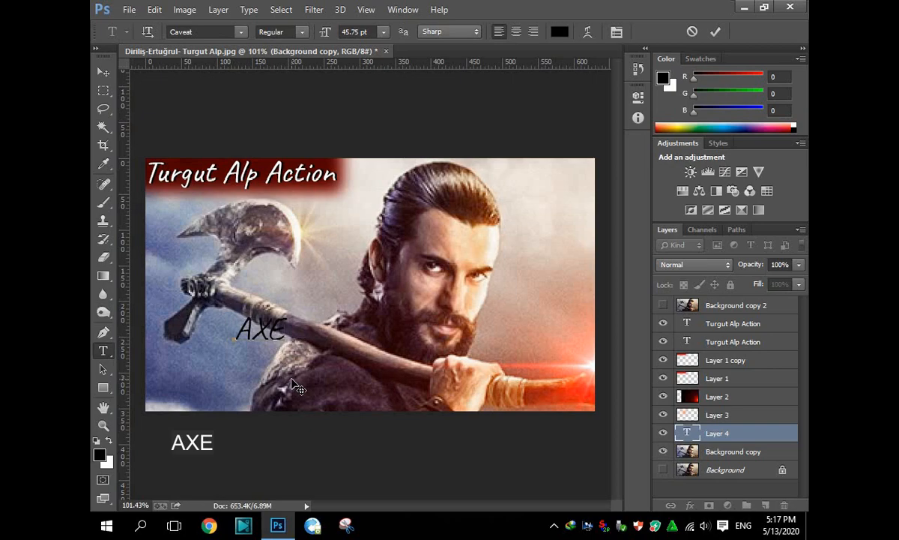
key("ctrl+a")
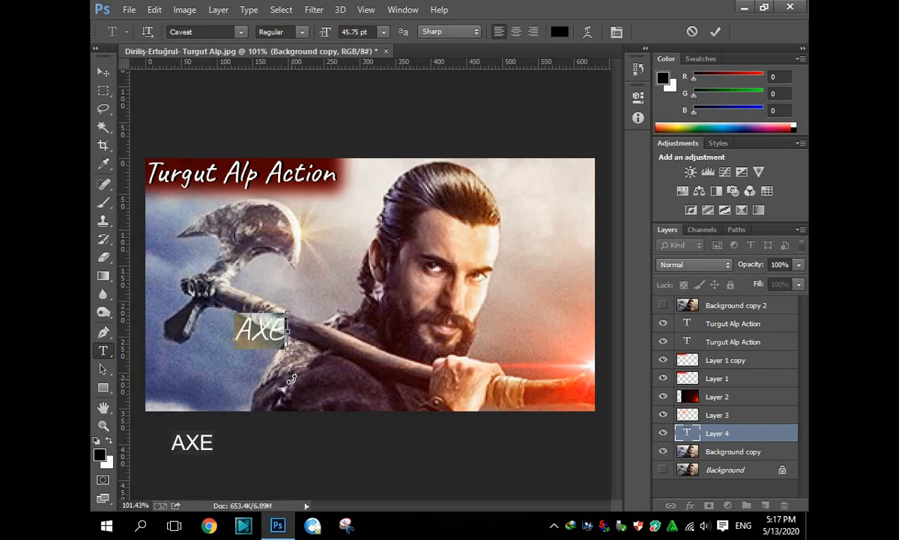
left_click(241, 31)
scroll(237, 82, "up", 1)
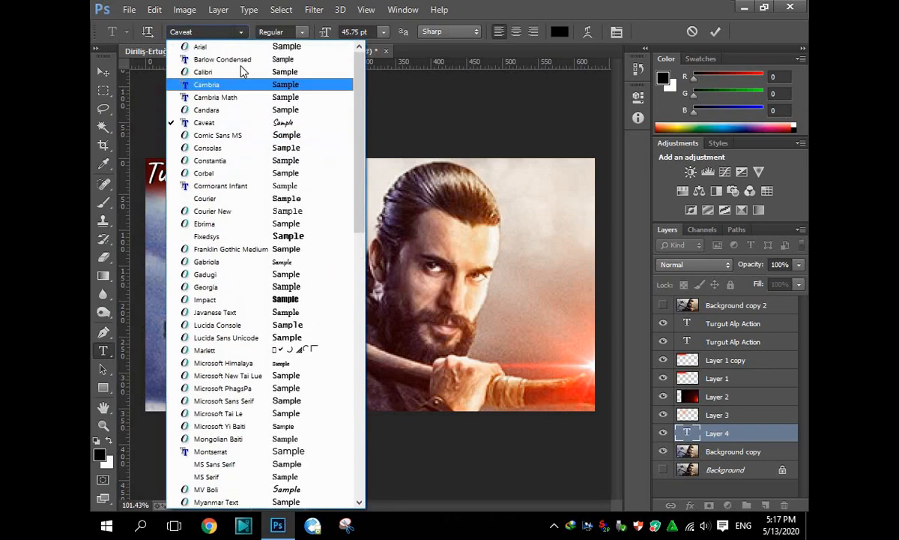
left_click(240, 50)
left_click(103, 71)
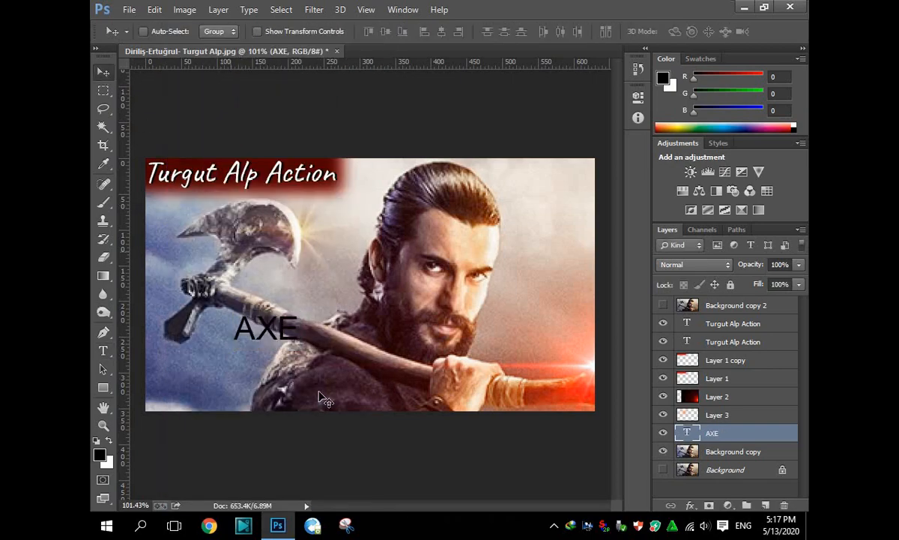
Recolor the "AXE" text white and move it to the photo's lower-left corner
left_click(104, 350)
left_click(257, 330)
key("ctrl+a")
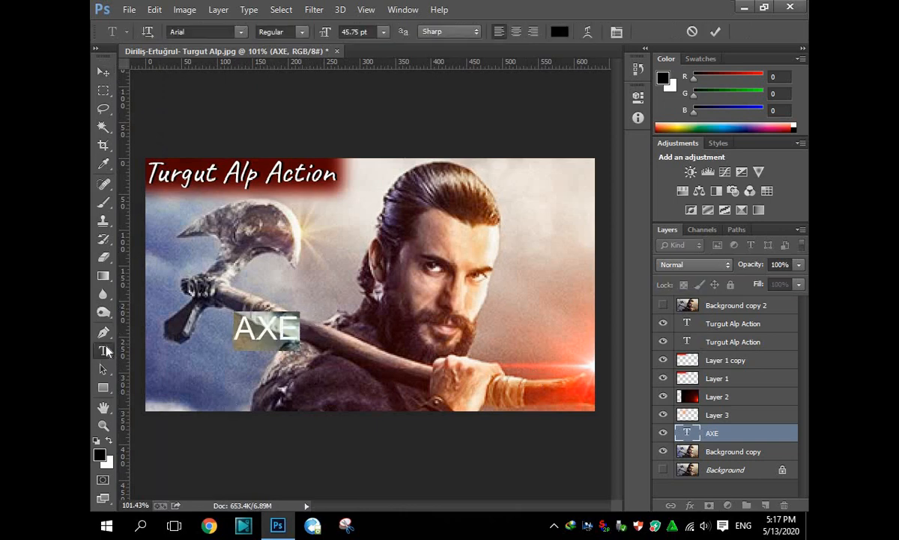
left_click(107, 440)
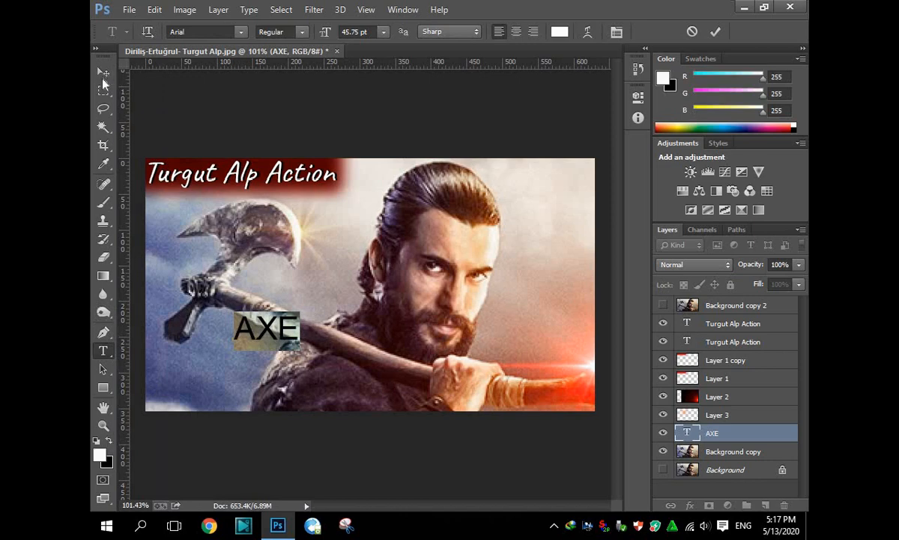
left_click(102, 72)
left_click_drag(269, 329, 206, 378)
Set the "AXE" layer's blend mode to Soft Light and its font size to 48 pt
left_click(694, 265)
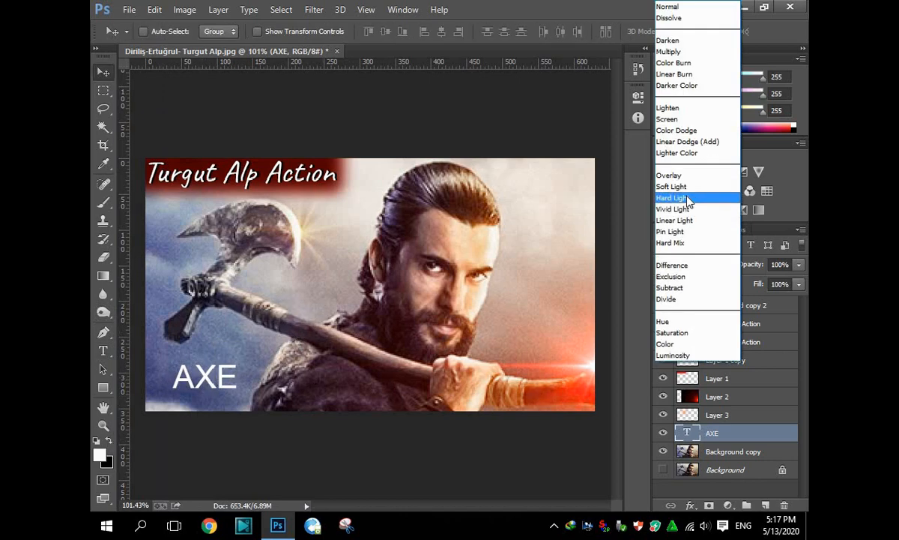
left_click(692, 195)
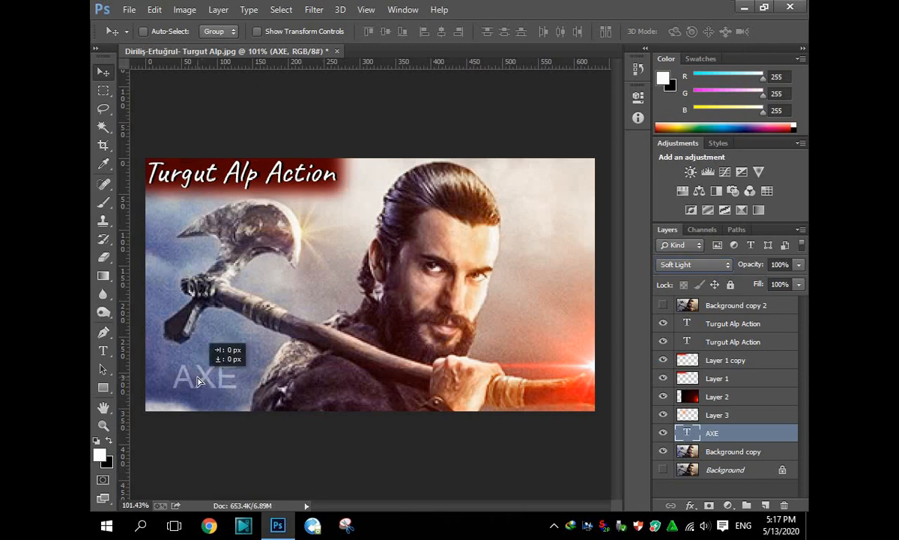
left_click(103, 350)
left_click(198, 381)
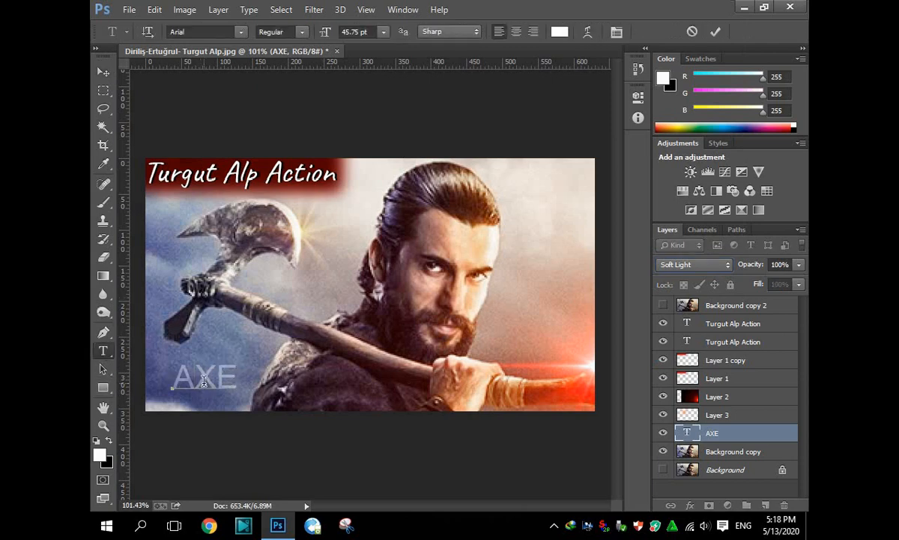
key("ctrl+a")
left_click(362, 32)
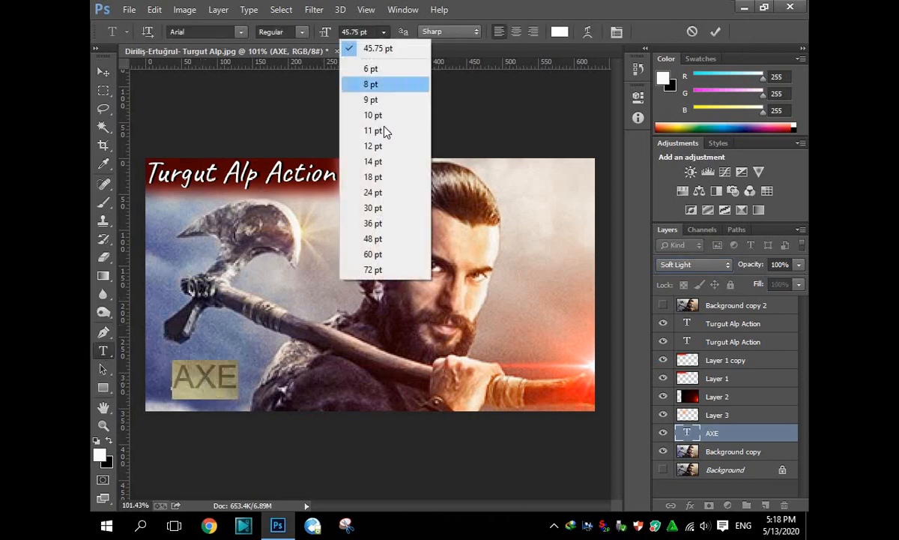
left_click(371, 231)
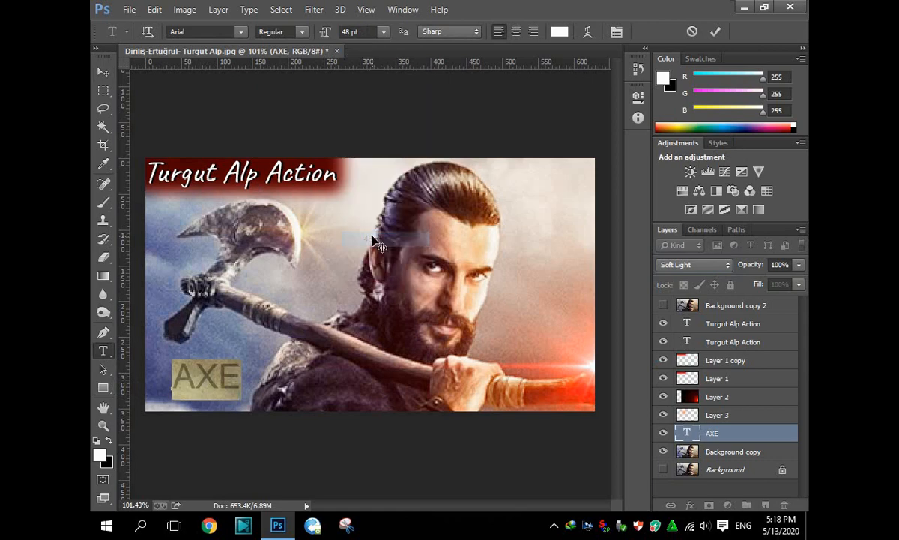
left_click(109, 72)
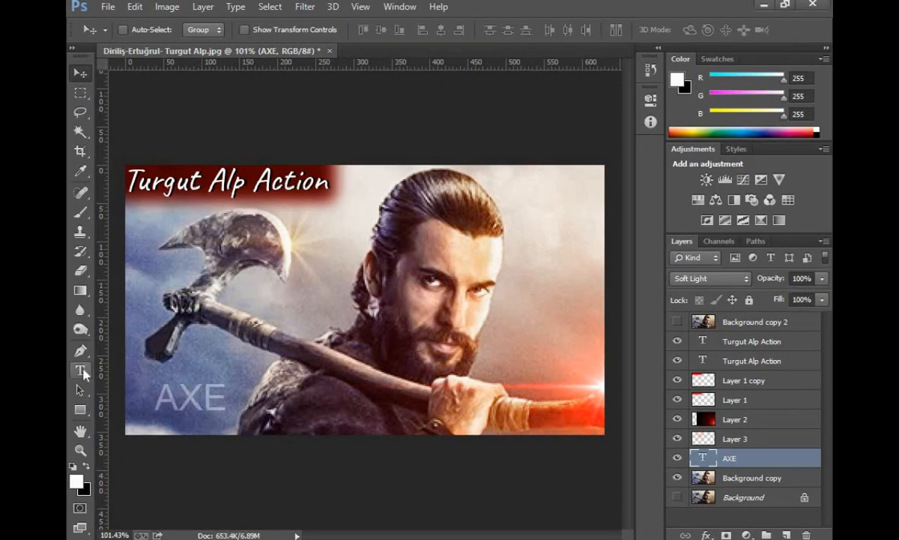
Add a separate text layer reading "MAN" just above the "AXE" text
key("t")
left_click(264, 412)
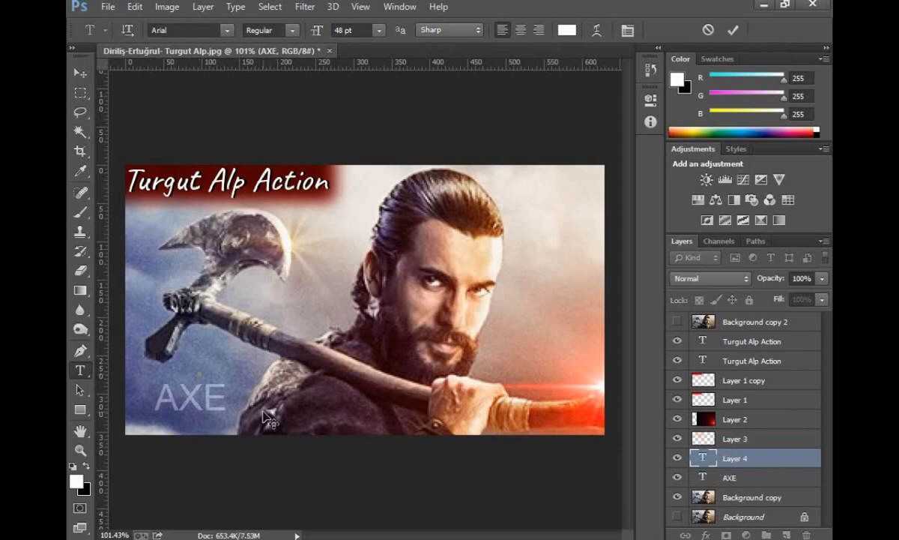
type("AN")
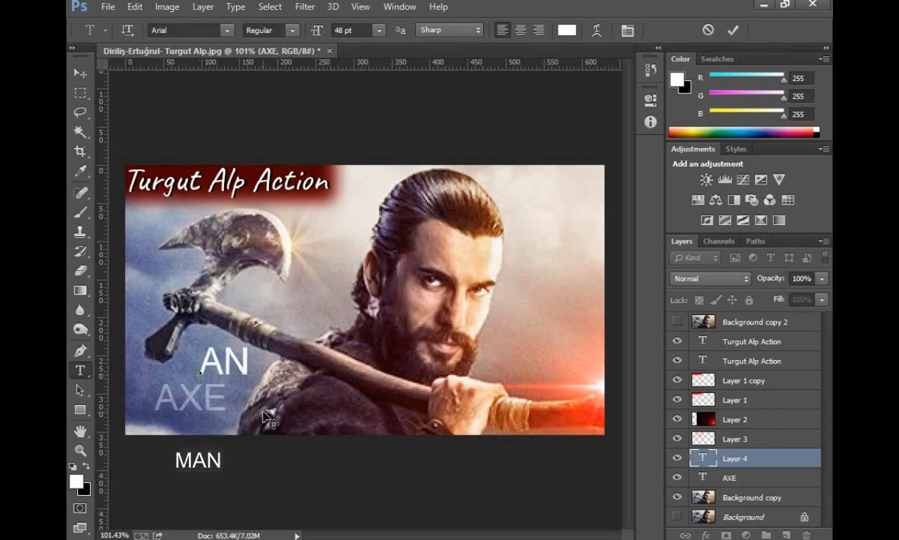
key("BackSpace")
type("MAN")
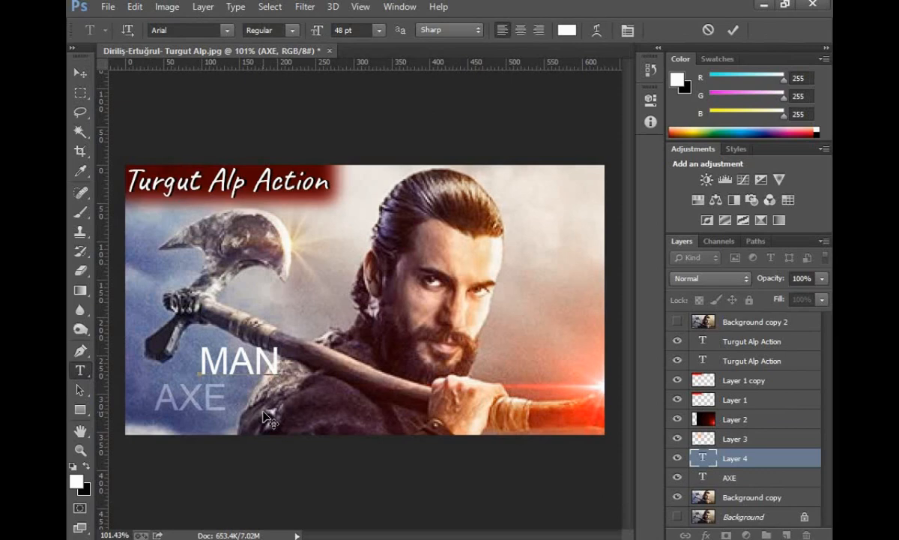
Reduce the "MAN" text to 12 pt and set its blend mode to Soft Light
key("ctrl+a")
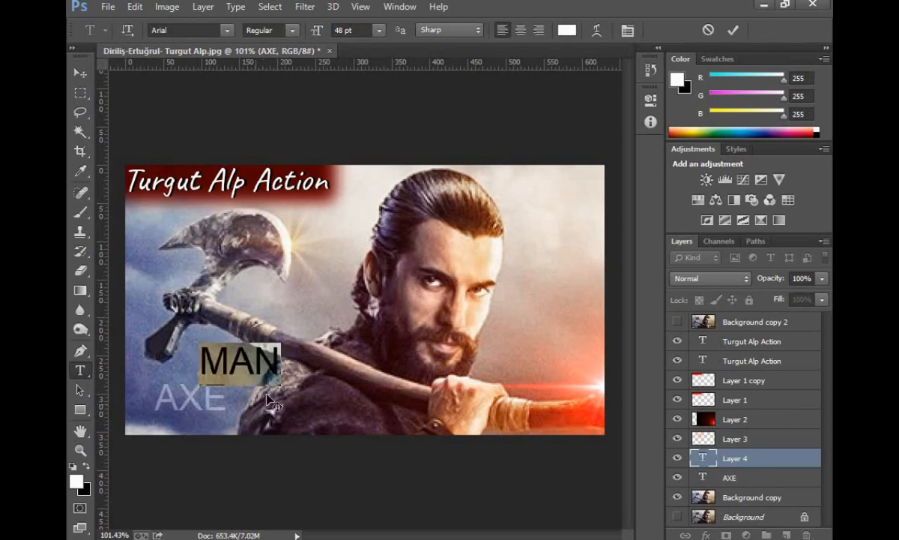
left_click(378, 31)
left_click(349, 136)
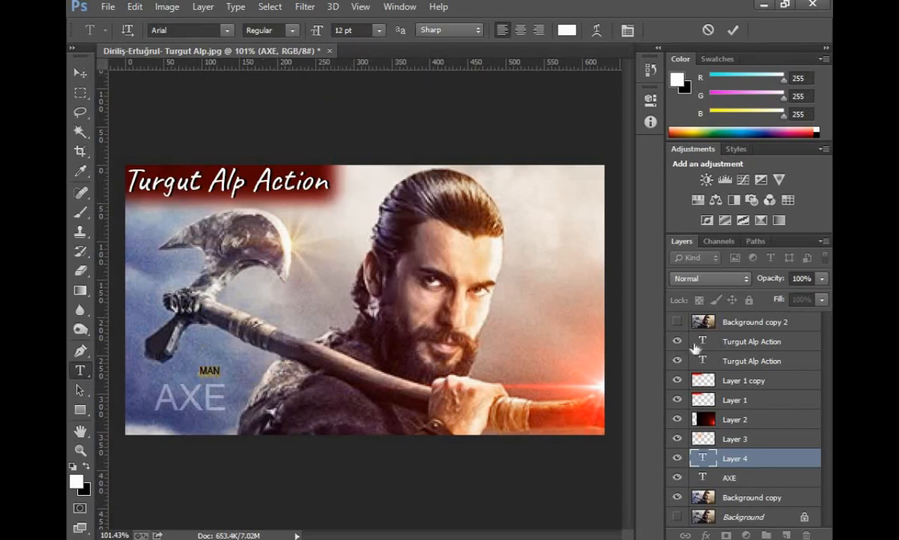
left_click(712, 280)
left_click(688, 195)
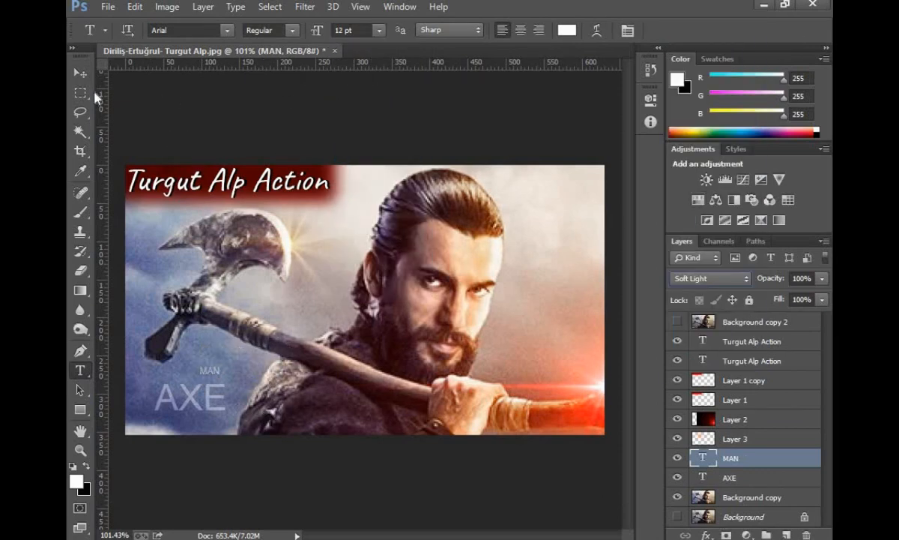
Move the "MAN" text directly beneath "AXE", aligning its right end with the right edge of the letter E
left_click(80, 73)
left_click_drag(233, 345, 242, 387)
scroll(201, 437, "up", 3)
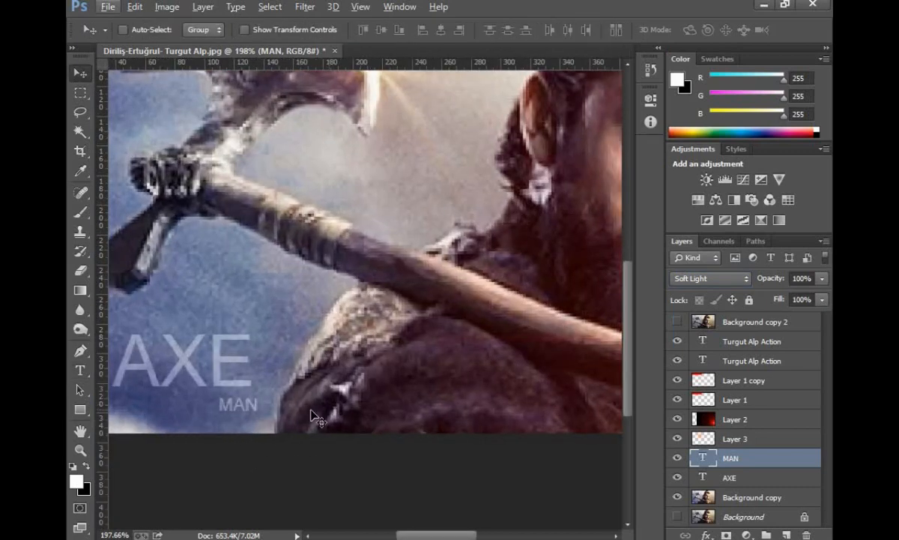
key("Up")
key("Up")
key("Left")
key("Left")
key("Left")
key("Left")
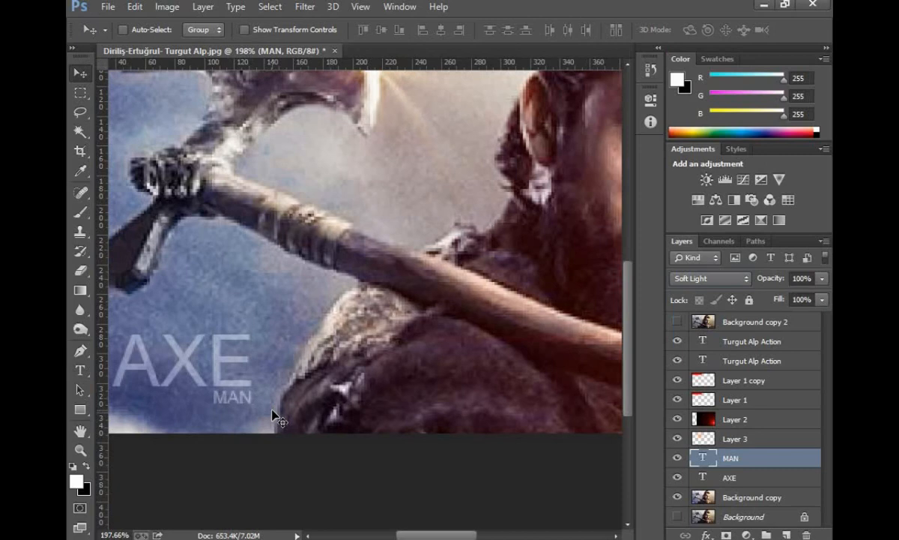
scroll(274, 415, "down", 3)
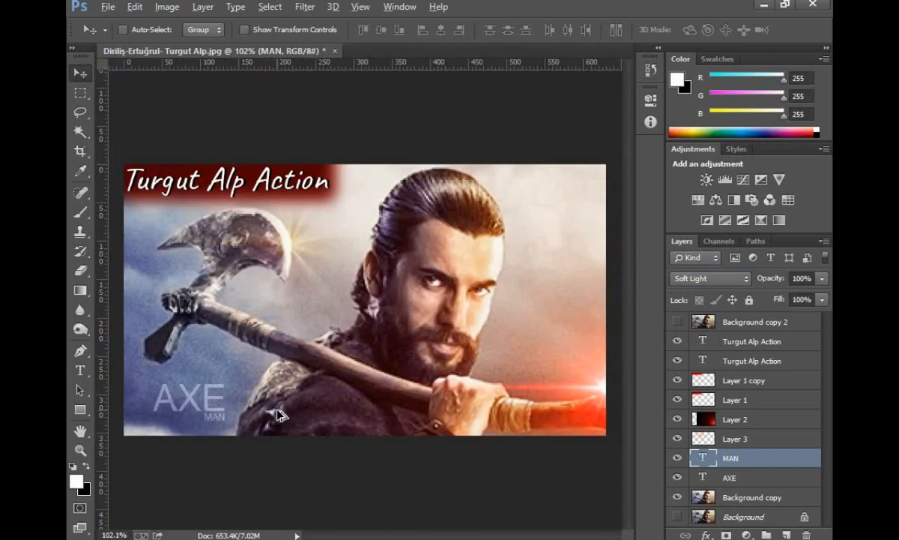
Save a JPEG copy to the Desktop as "Diriliş-Ertuğrul- Turgut AlpNew3" with quality 12 and the Baseline ("Standard") format option
left_click(109, 9)
left_click(142, 143)
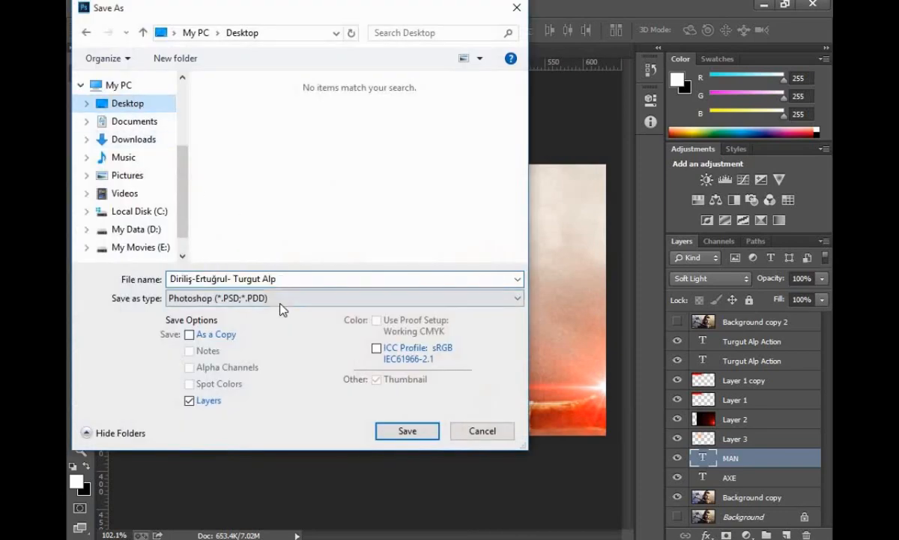
left_click(266, 298)
left_click(227, 420)
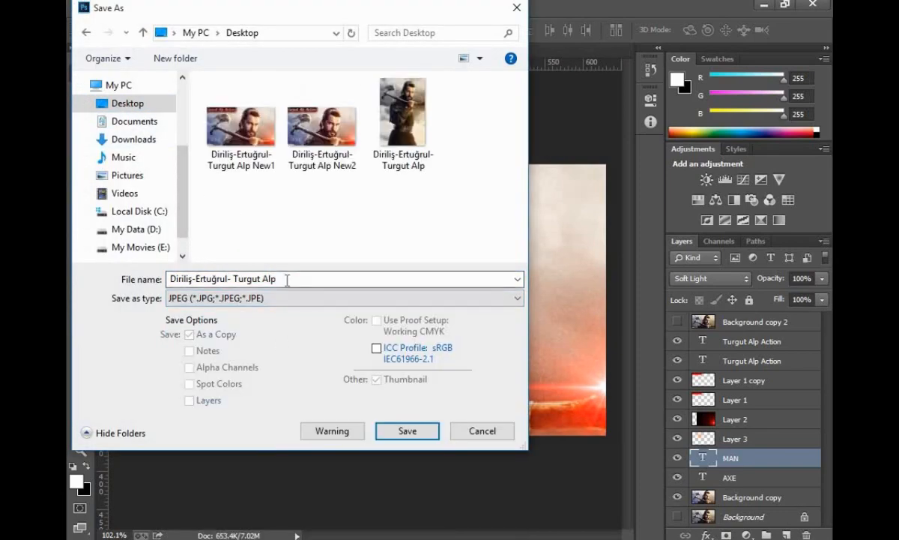
left_click(287, 279)
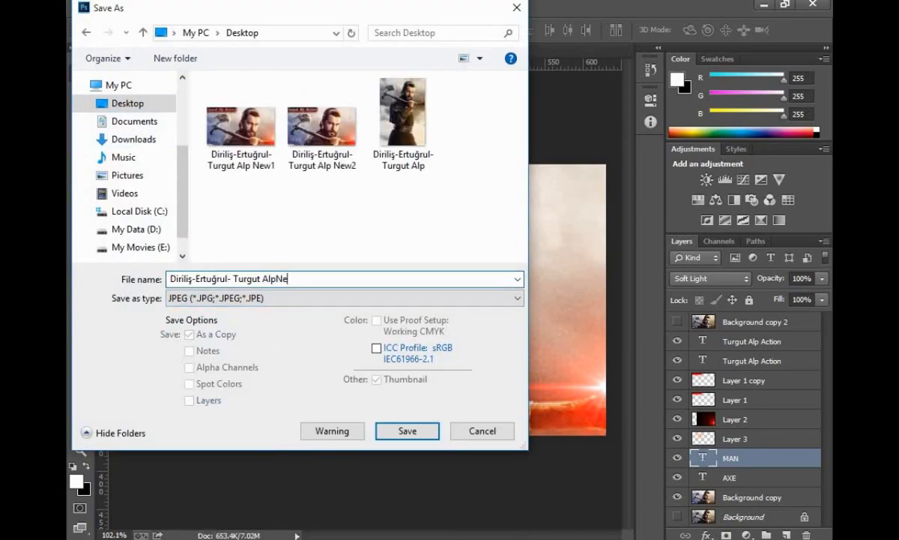
left_click(402, 429)
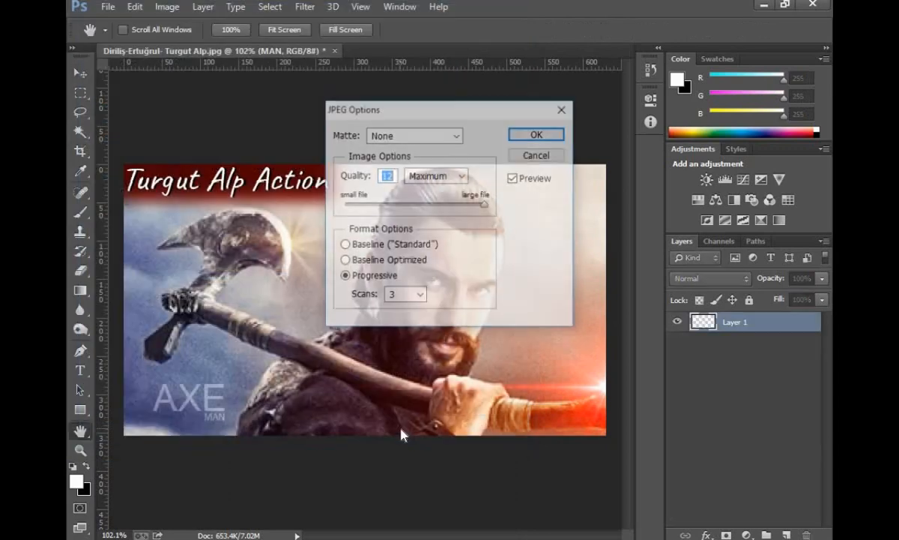
left_click(345, 244)
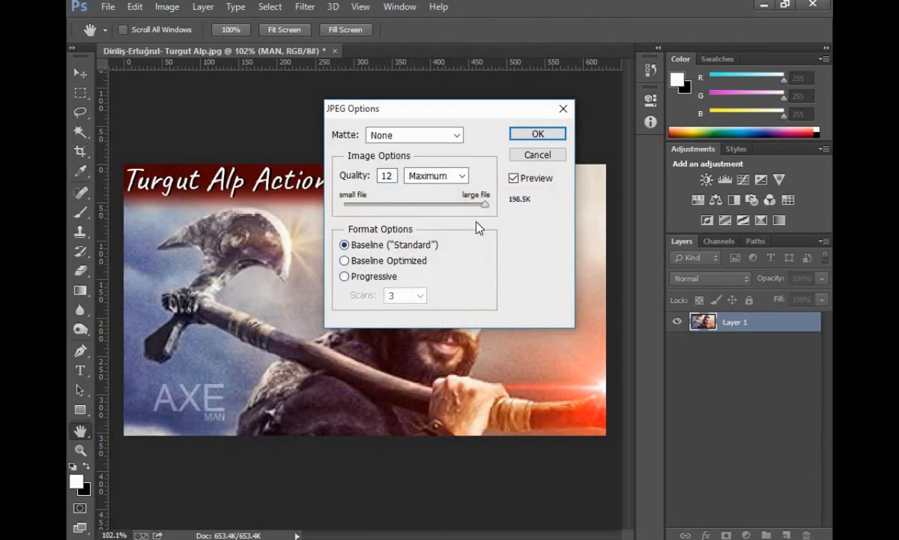
left_click(537, 135)
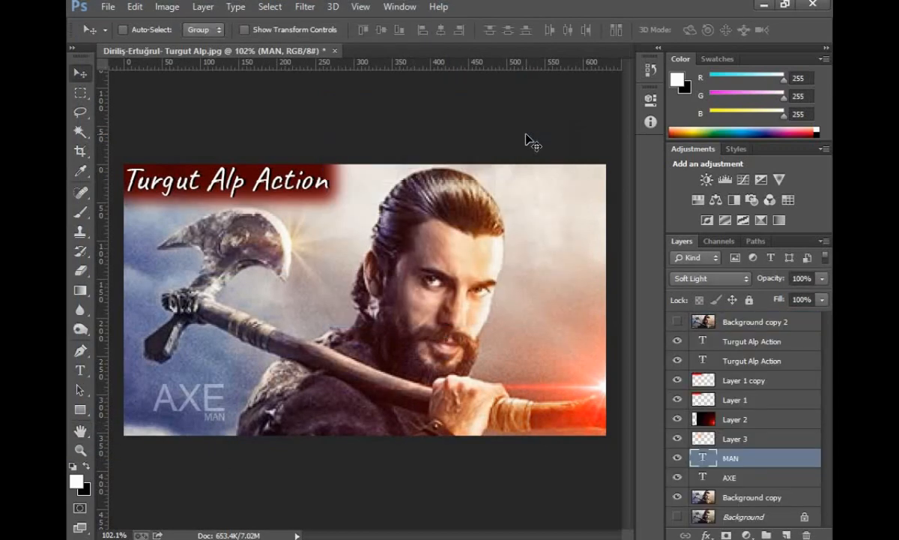
Switch to the desktop, refresh it and open the exported "Diriliş-Ertuğrul- Turgut AlpNew3.jpg" in Photos
left_click(765, 6)
right_click(274, 204)
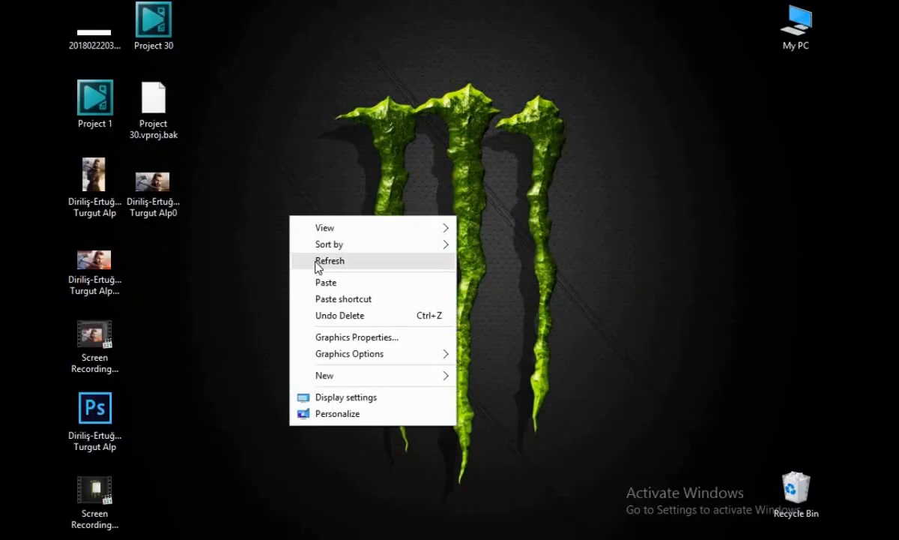
left_click(343, 260)
double_click(93, 259)
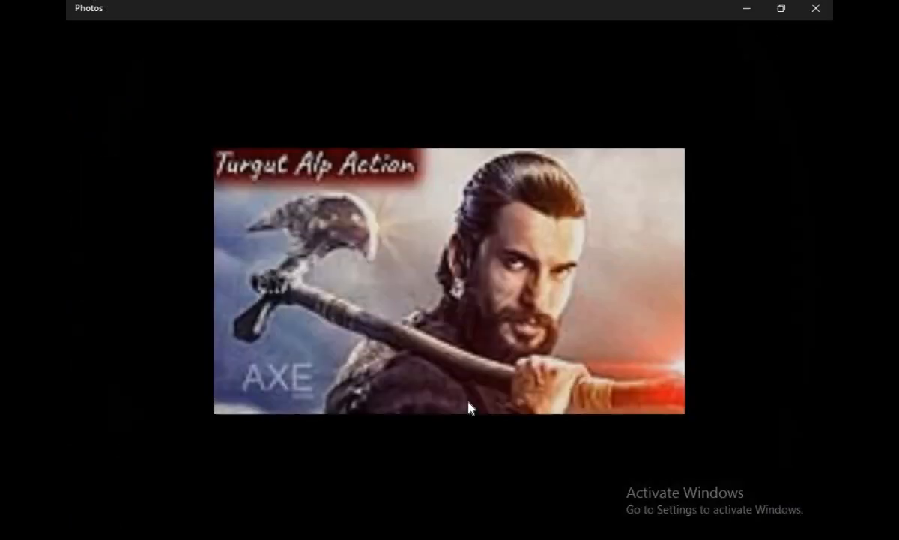
Inspect the exported thumbnail, compare it with "Diriliş-Ertuğrul- Turgut Alp0.jpg" and close the image viewer
scroll(499, 390, "up", 3)
scroll(499, 390, "down", 3)
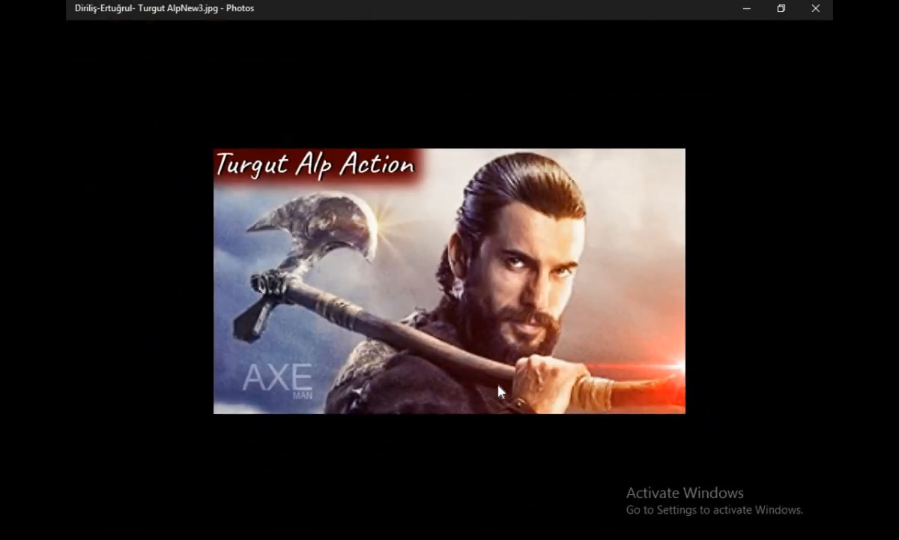
left_click(383, 517)
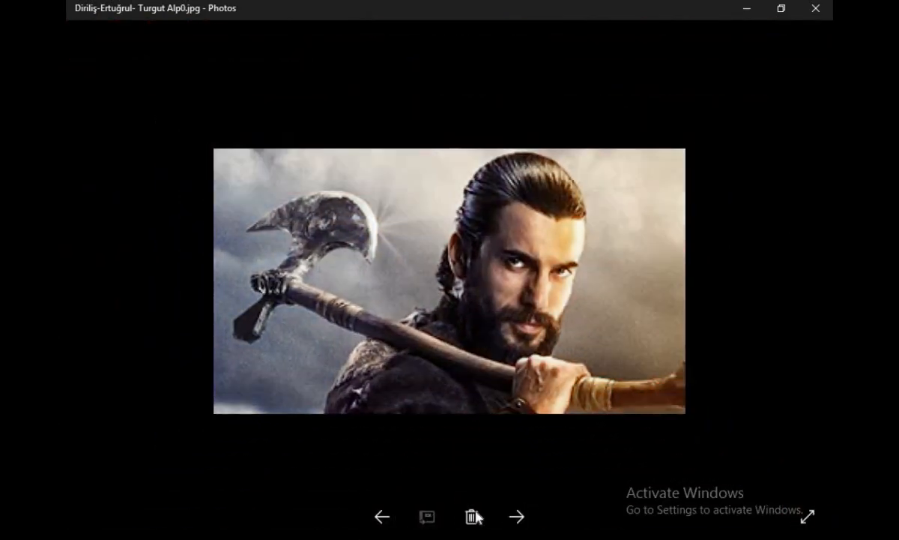
left_click(517, 517)
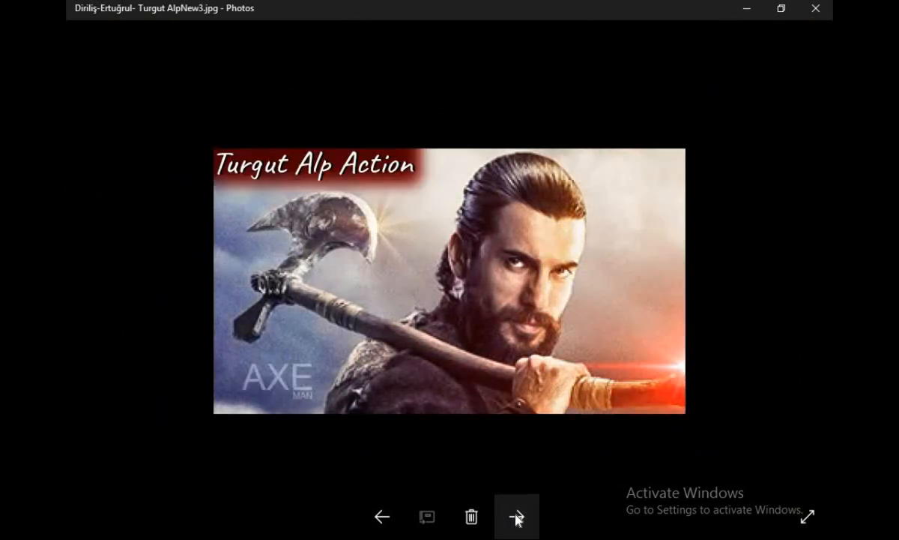
left_click(815, 9)
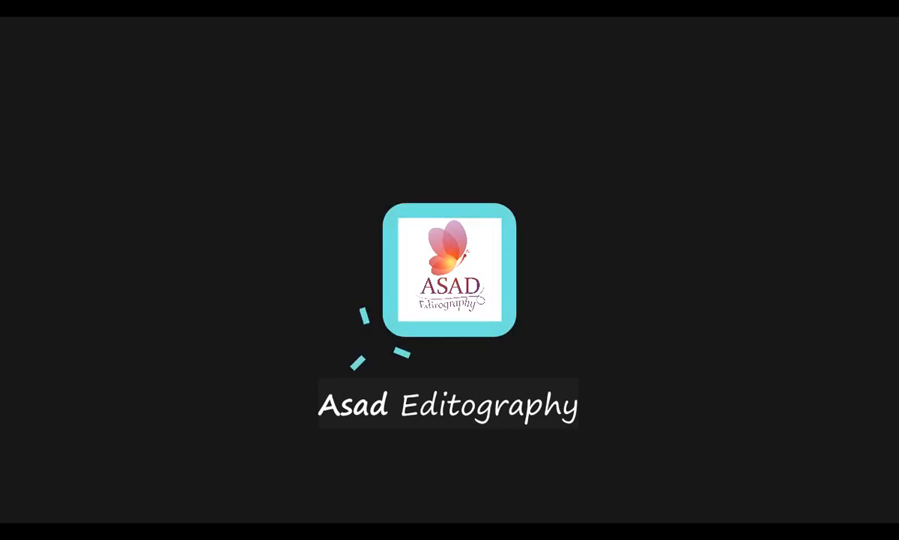